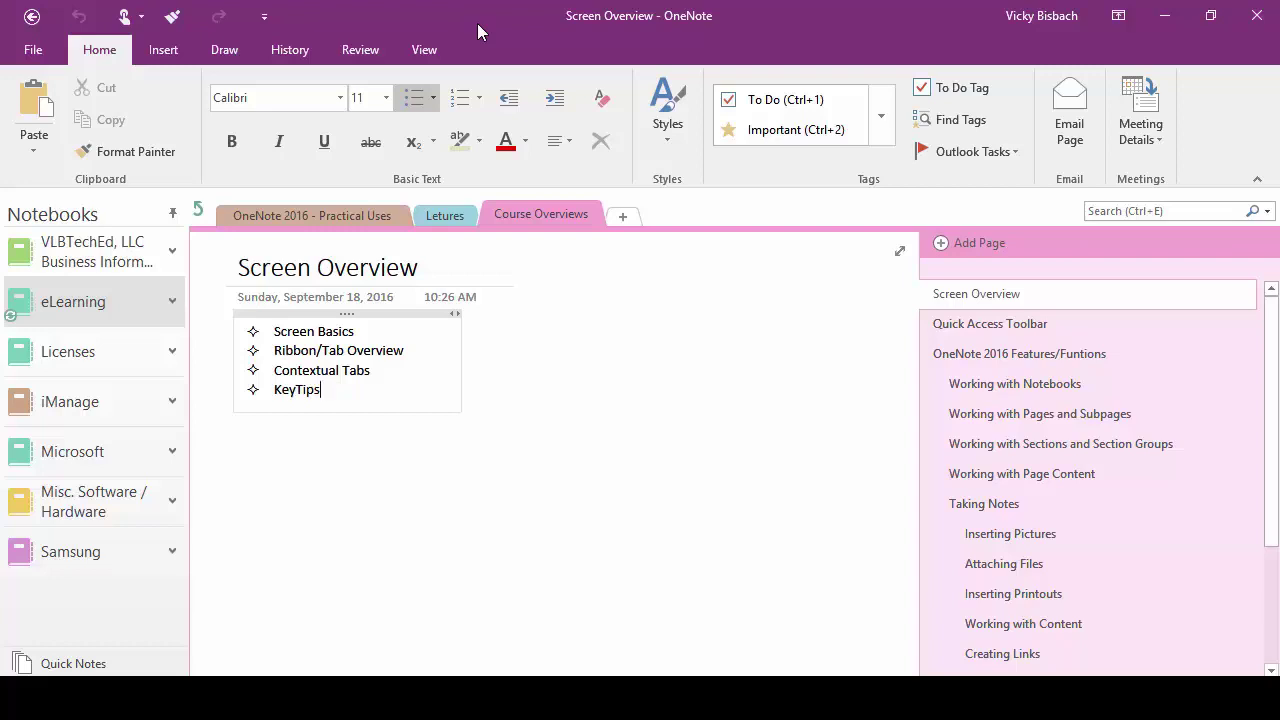
Switch the ribbon to Auto-hide Ribbon and briefly reveal the hidden ribbon
click(1117, 20)
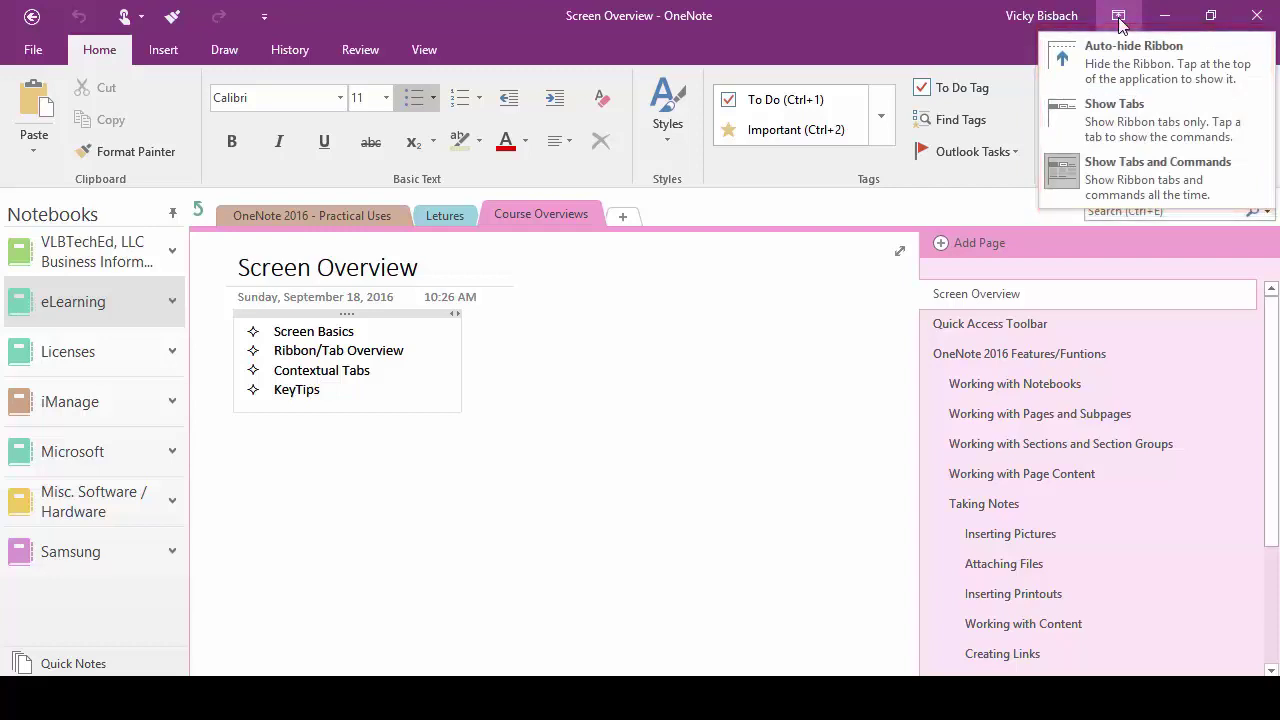
click(1118, 18)
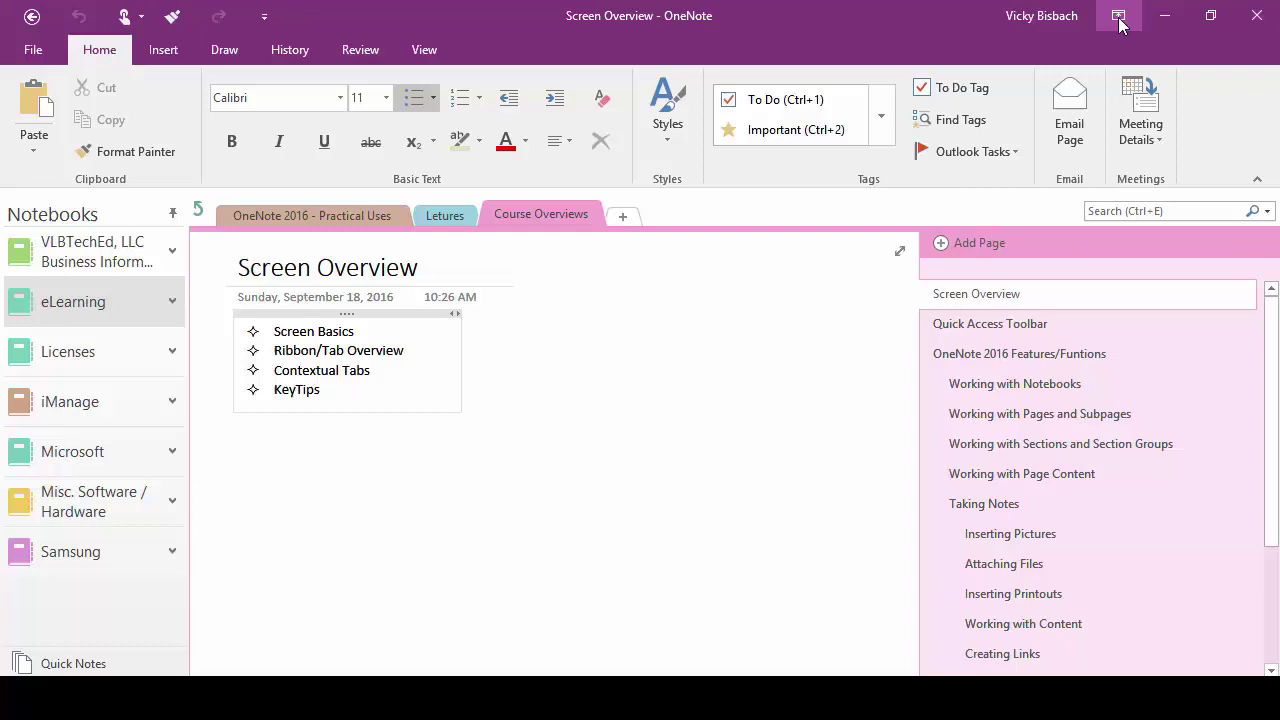
click(1118, 18)
click(1131, 57)
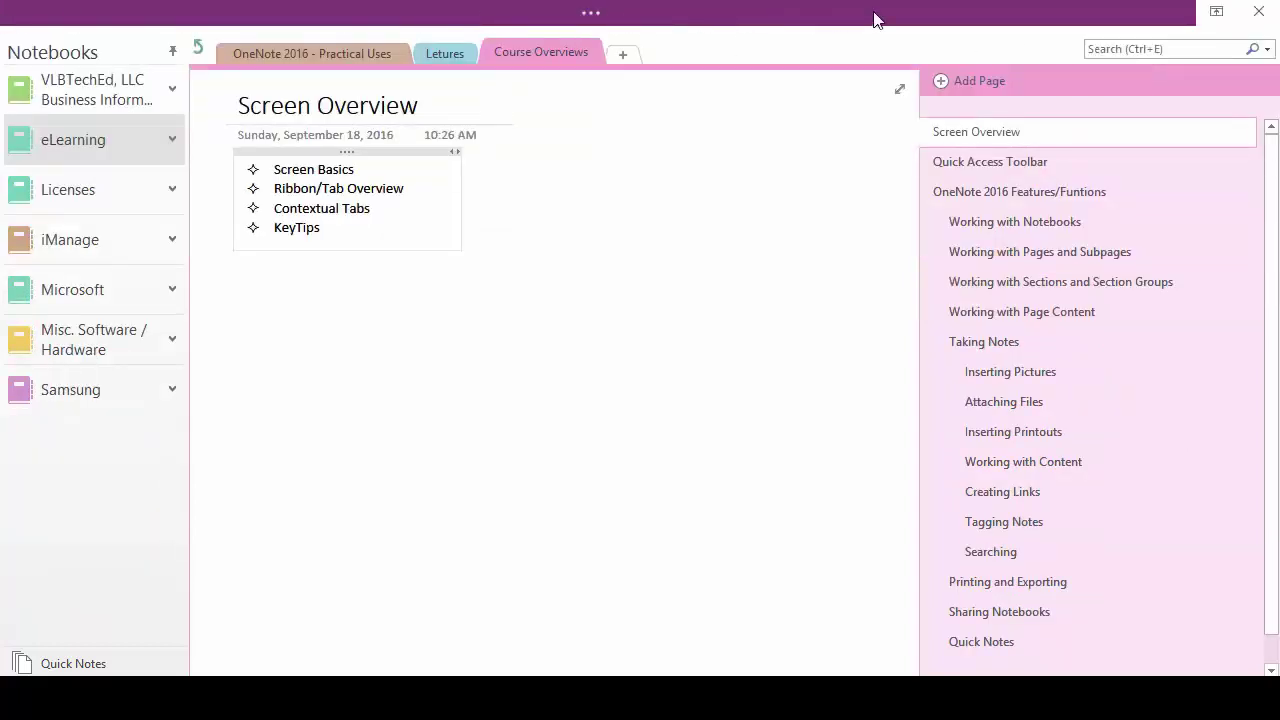
click(1216, 15)
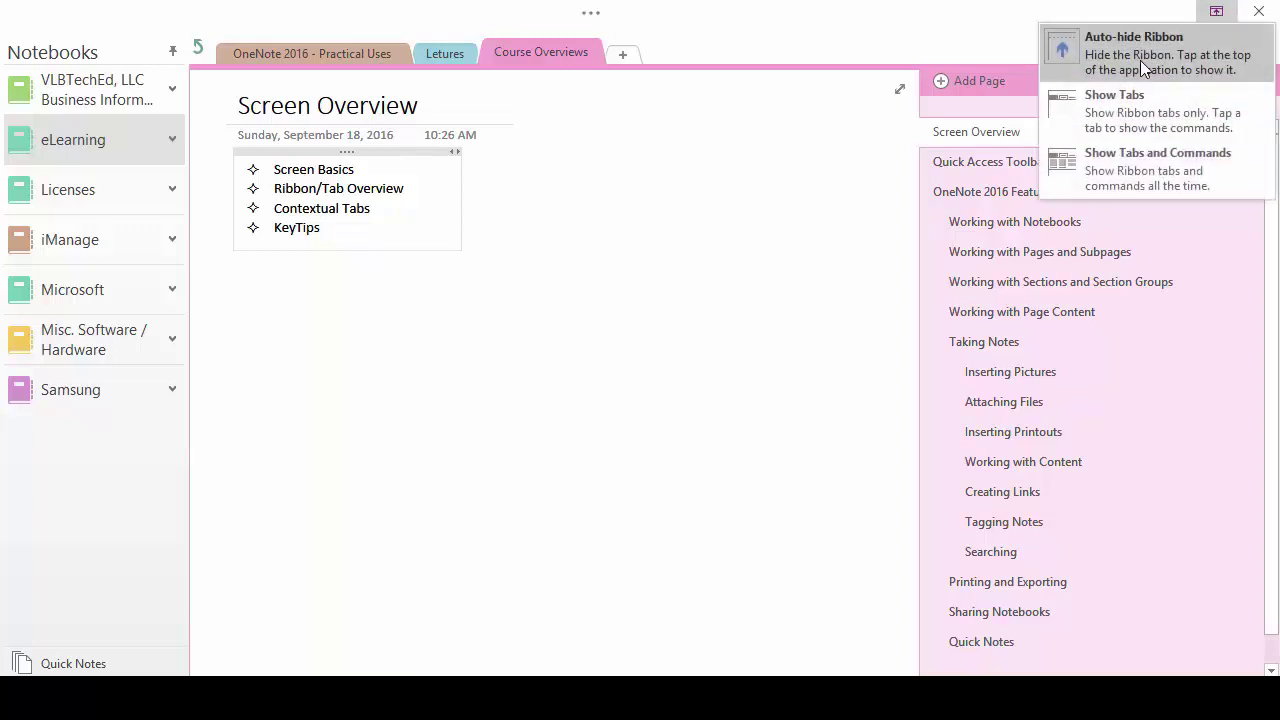
click(566, 23)
click(605, 14)
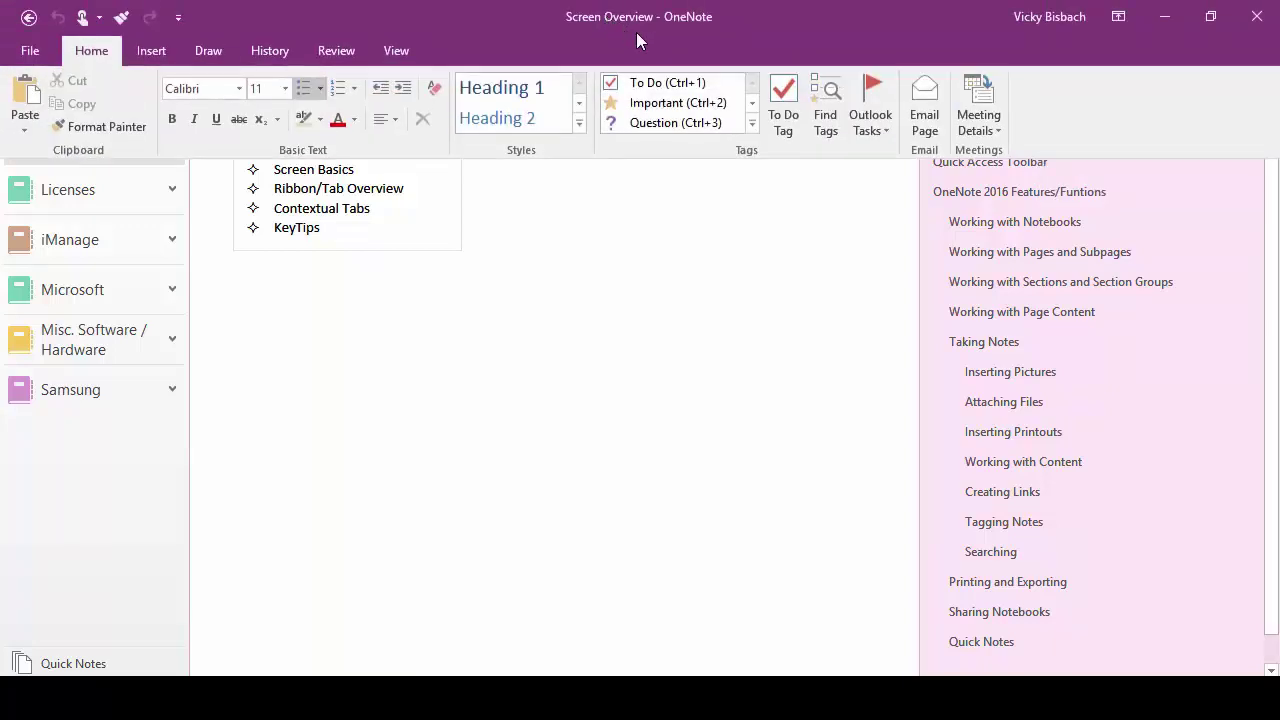
Change the ribbon to Show Tabs and temporarily expand the Home commands
click(1120, 17)
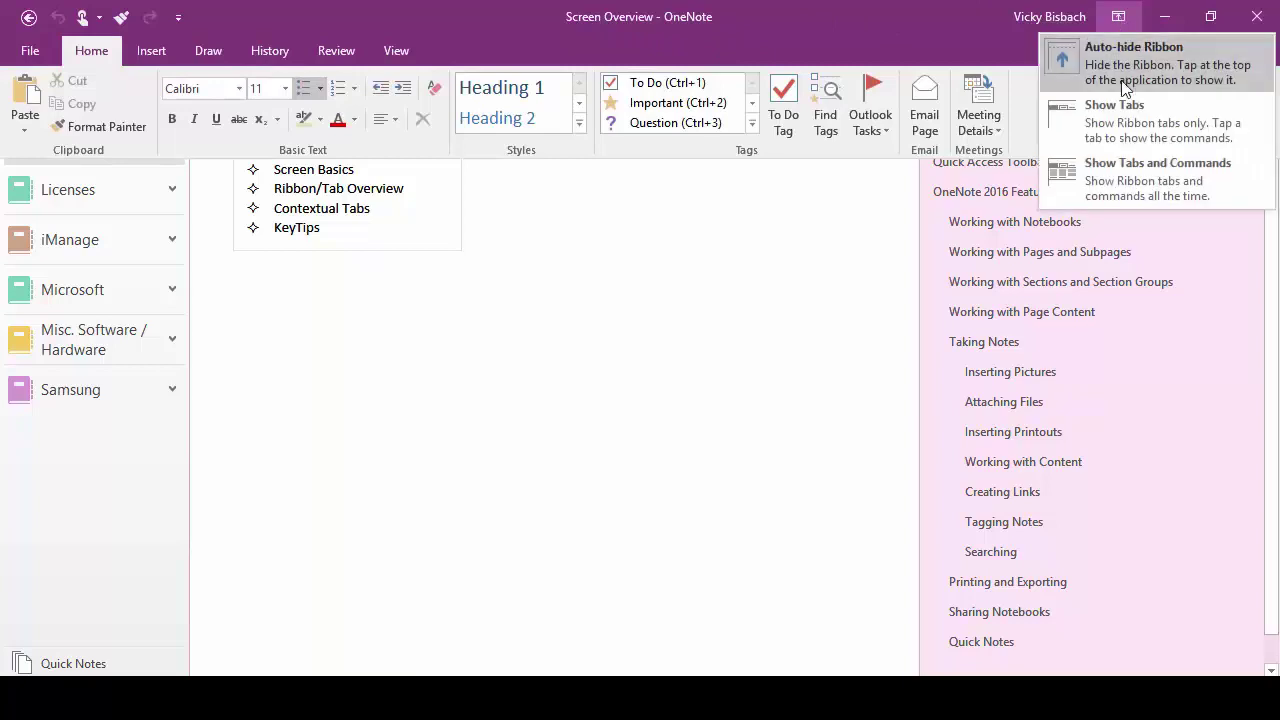
click(1119, 118)
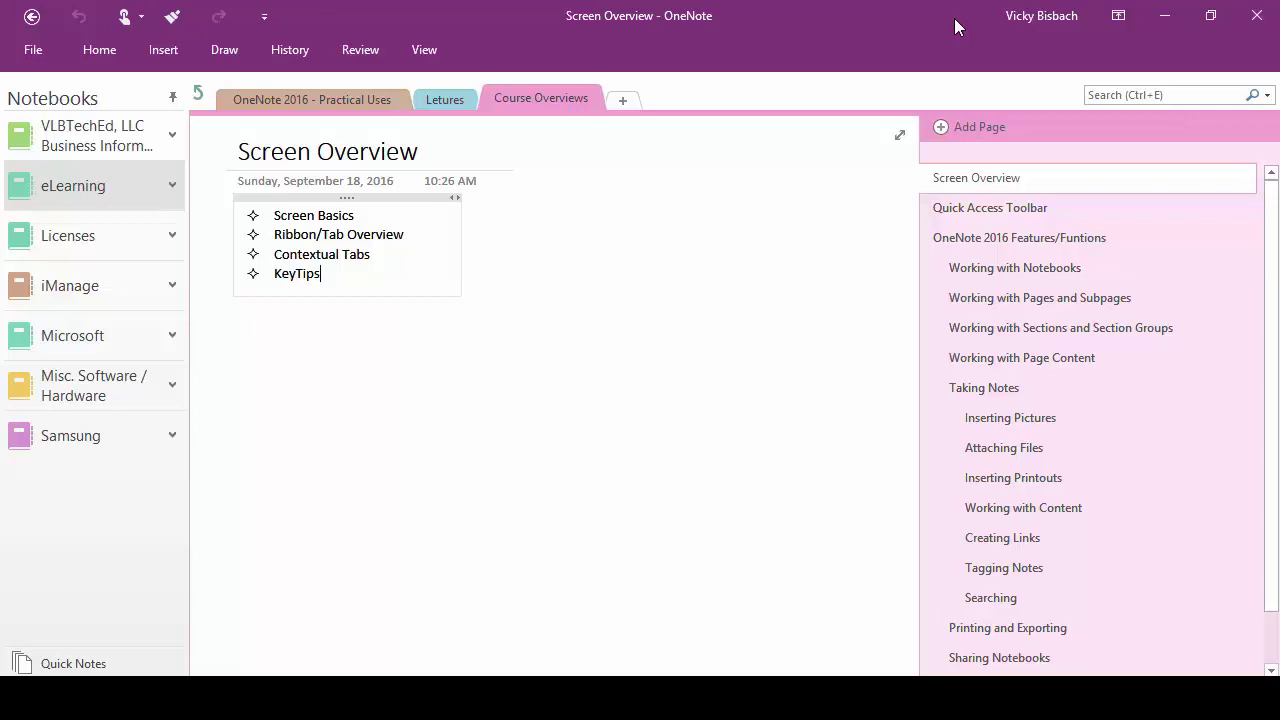
click(102, 53)
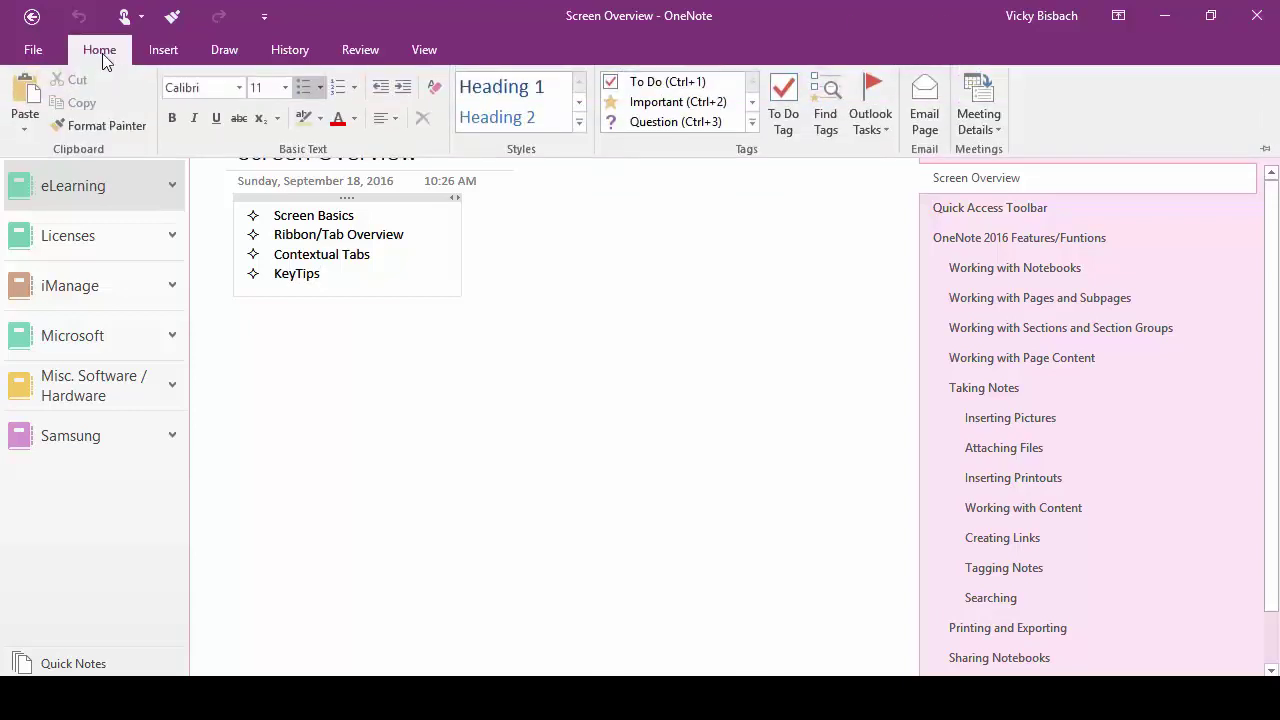
Set Show Tabs and Commands, collapse the ribbon, then restore the full ribbon
click(1122, 22)
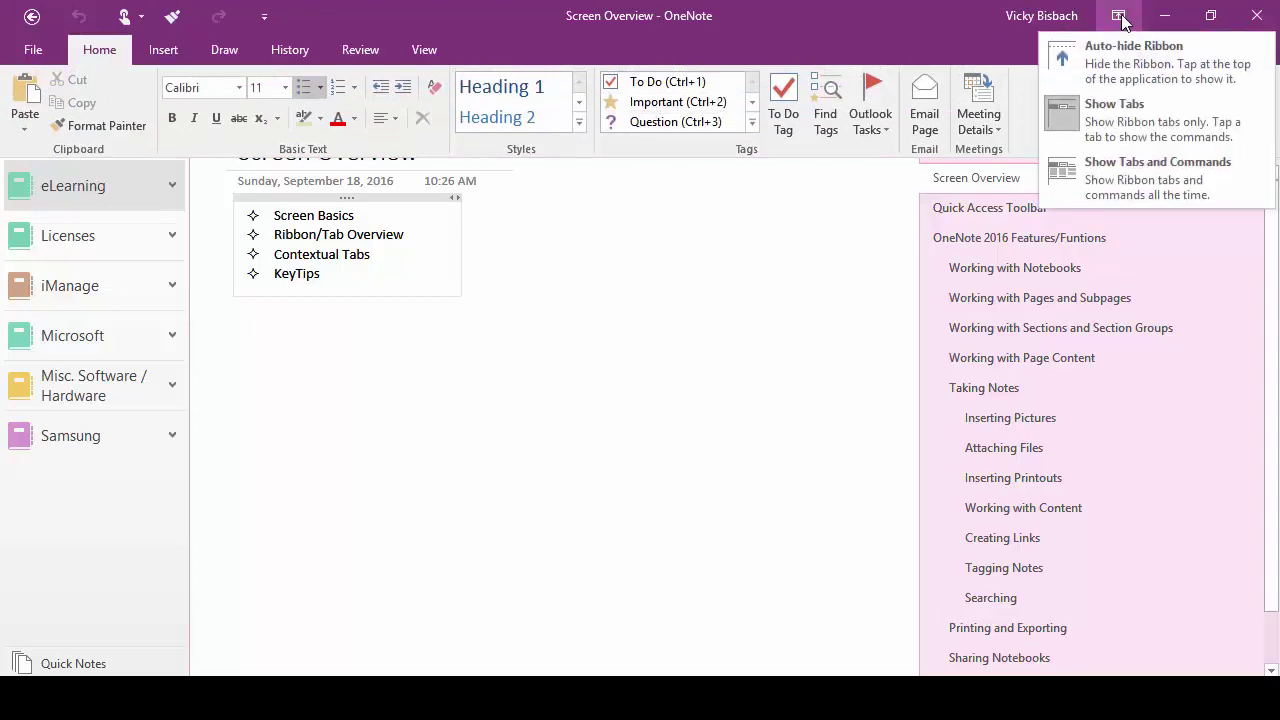
click(1129, 188)
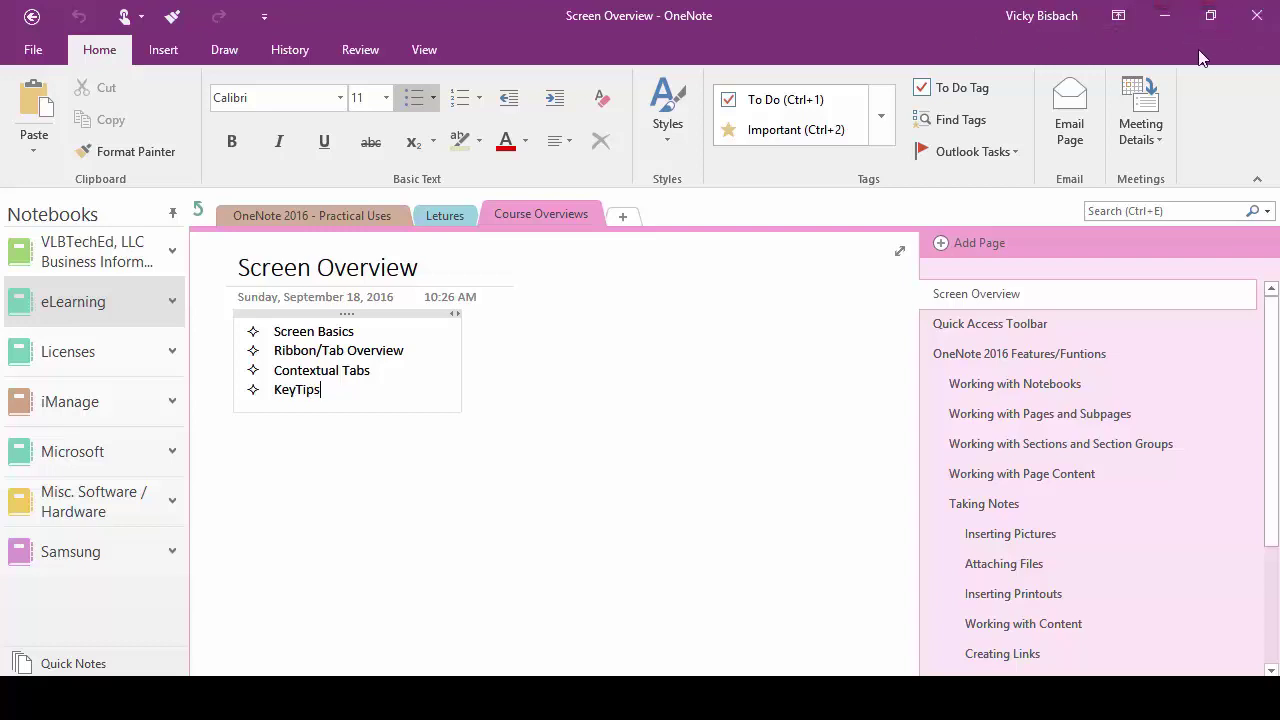
click(1259, 182)
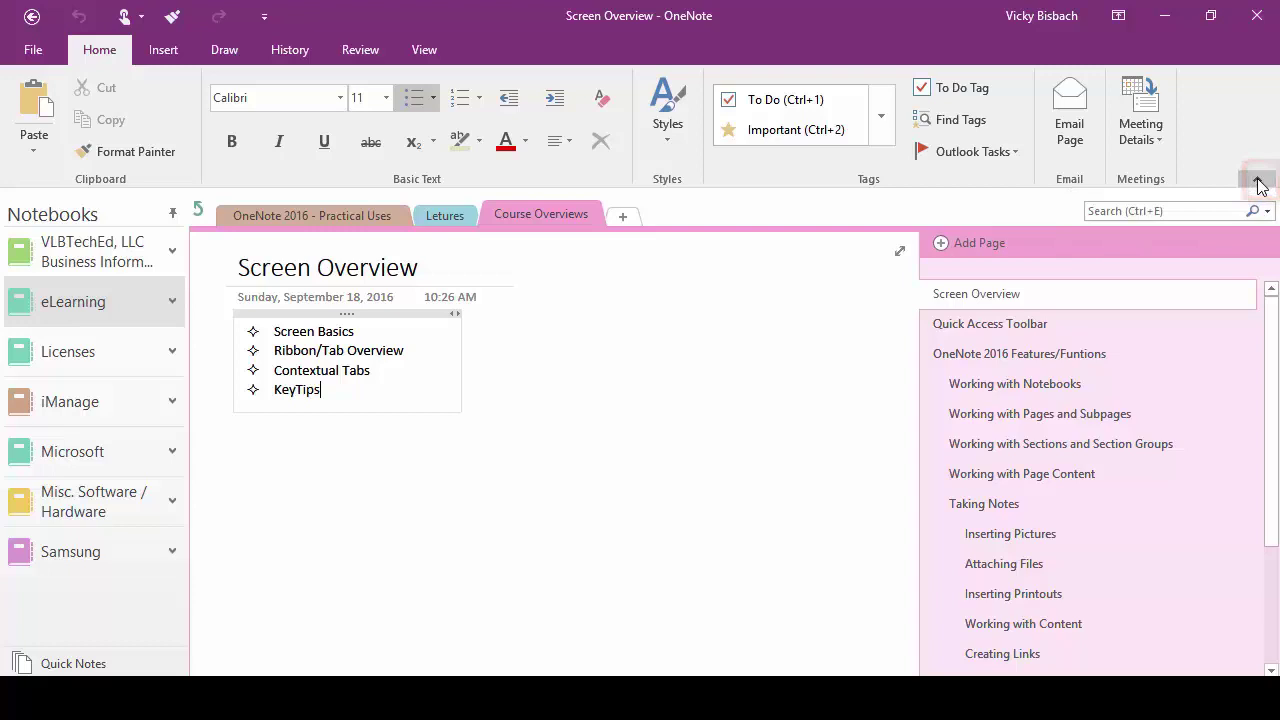
click(1118, 15)
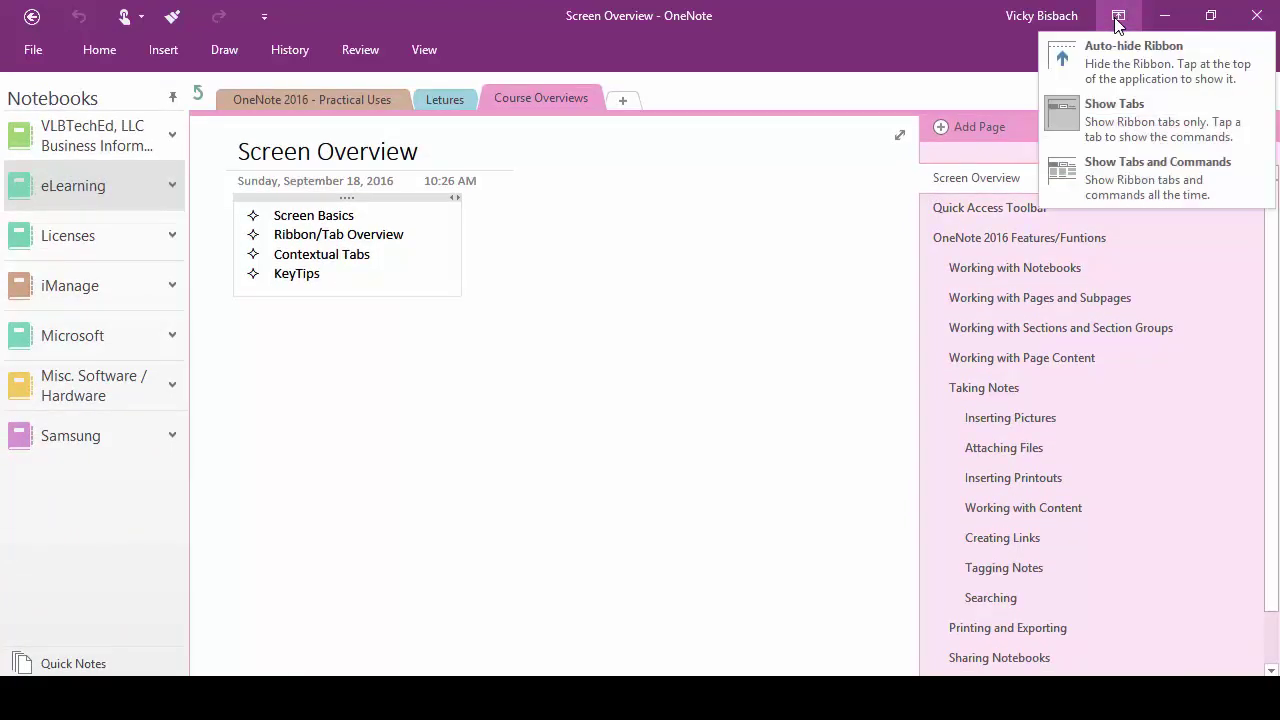
click(1127, 176)
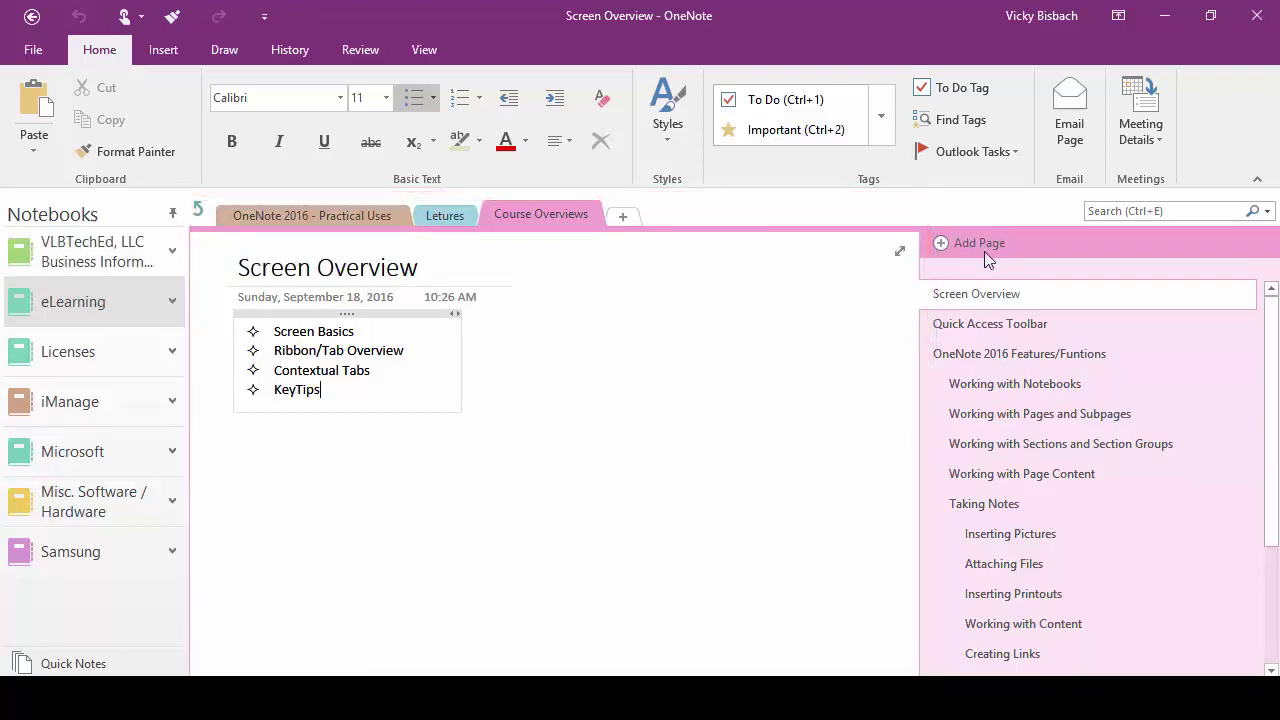
click(1000, 324)
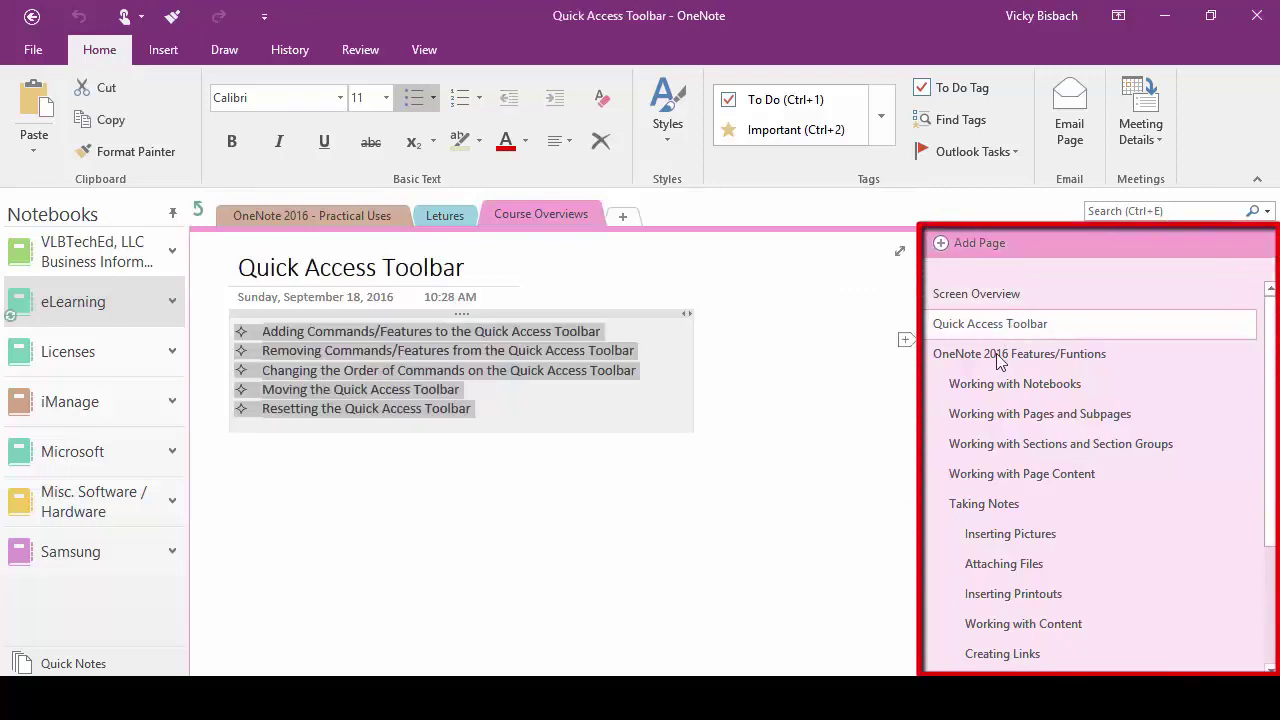
click(1010, 354)
click(985, 300)
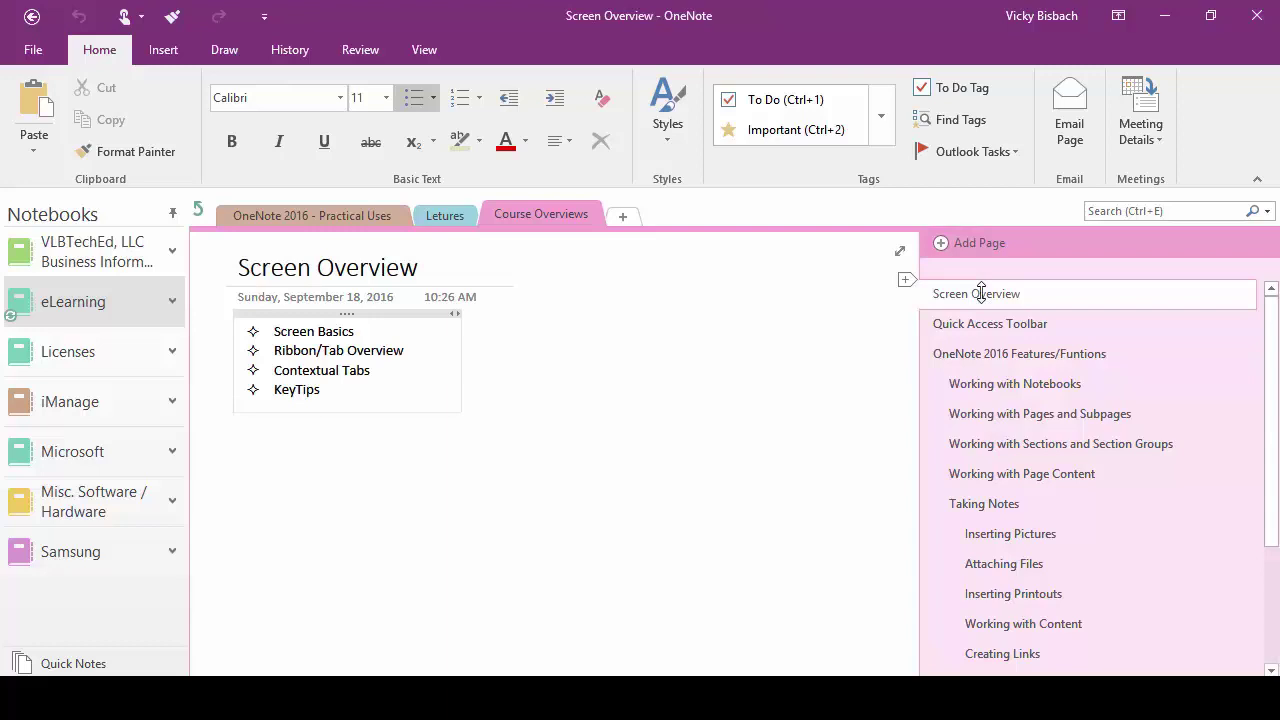
click(980, 326)
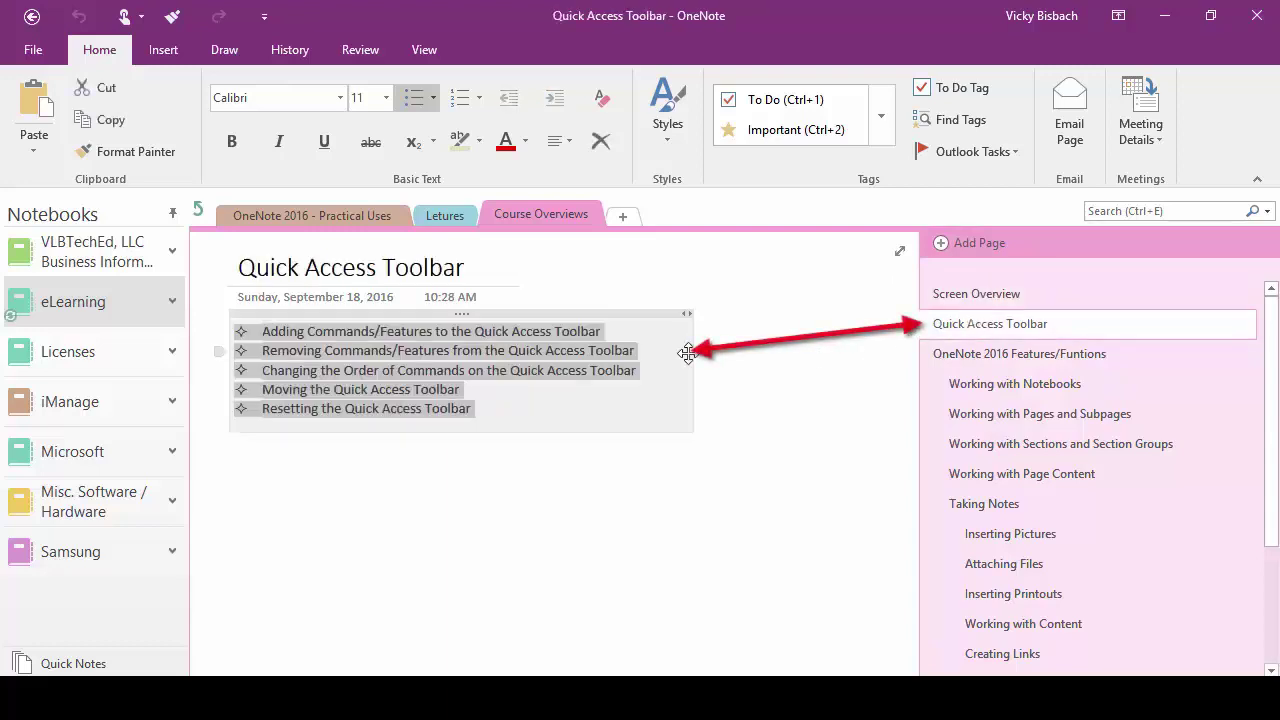
click(968, 298)
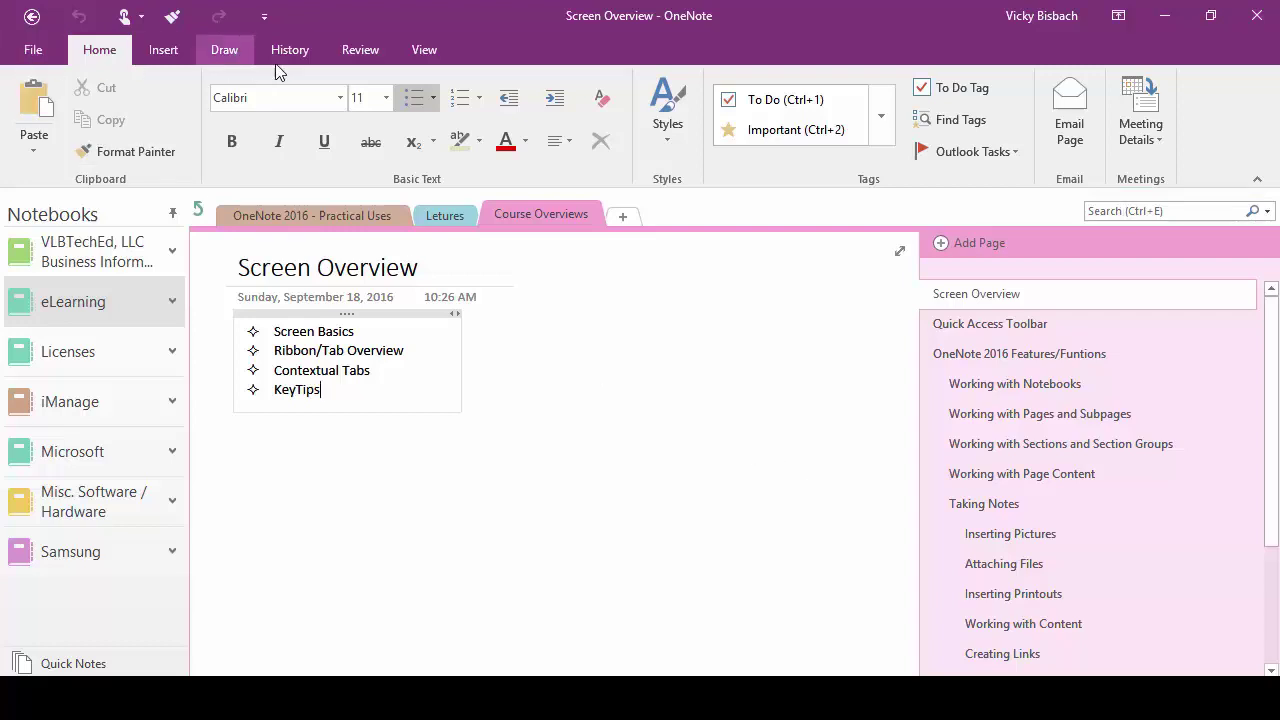
Open the File backstage on Notebook Information listing all notebooks
click(35, 50)
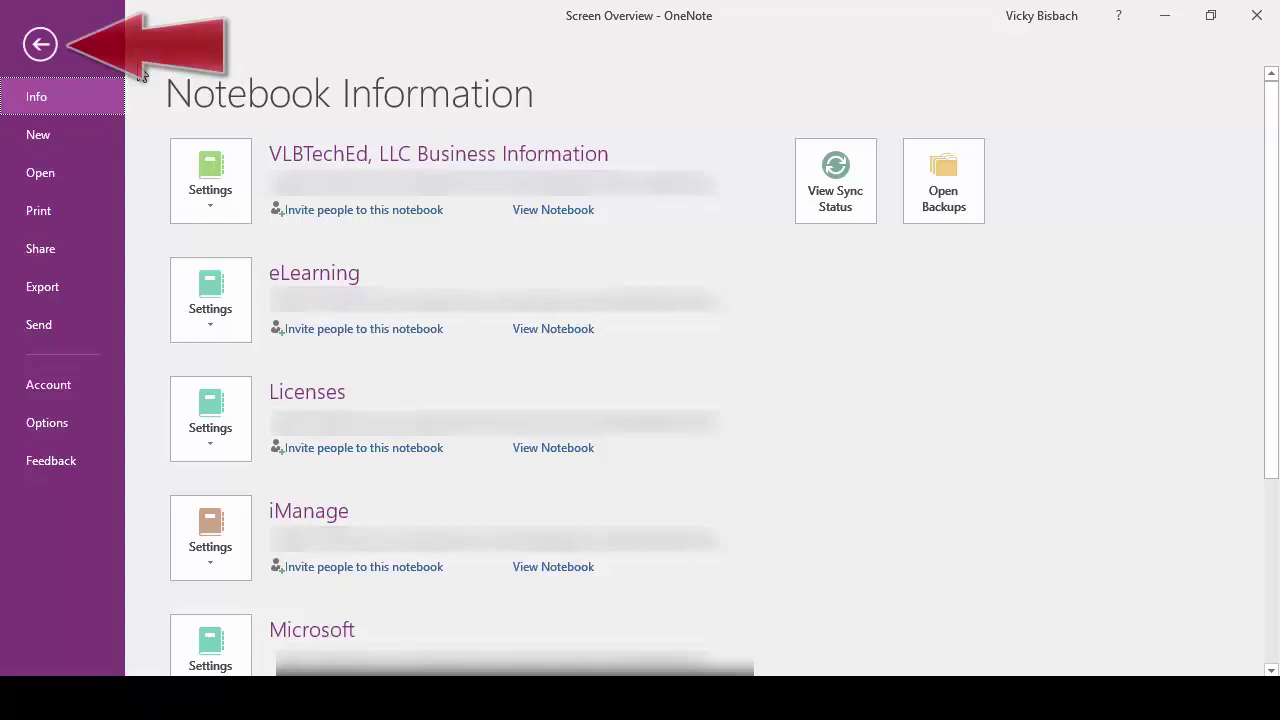
Return from backstage to the Screen Overview page and display the Insert tab commands
click(41, 45)
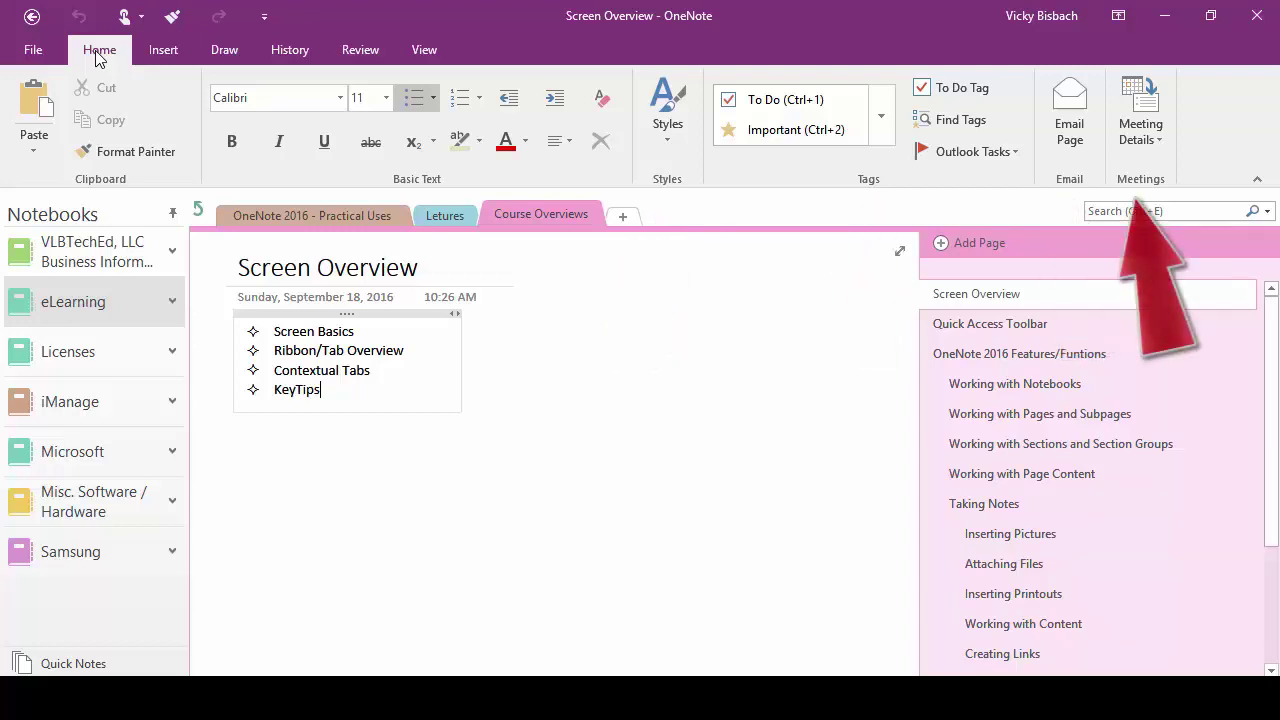
click(163, 50)
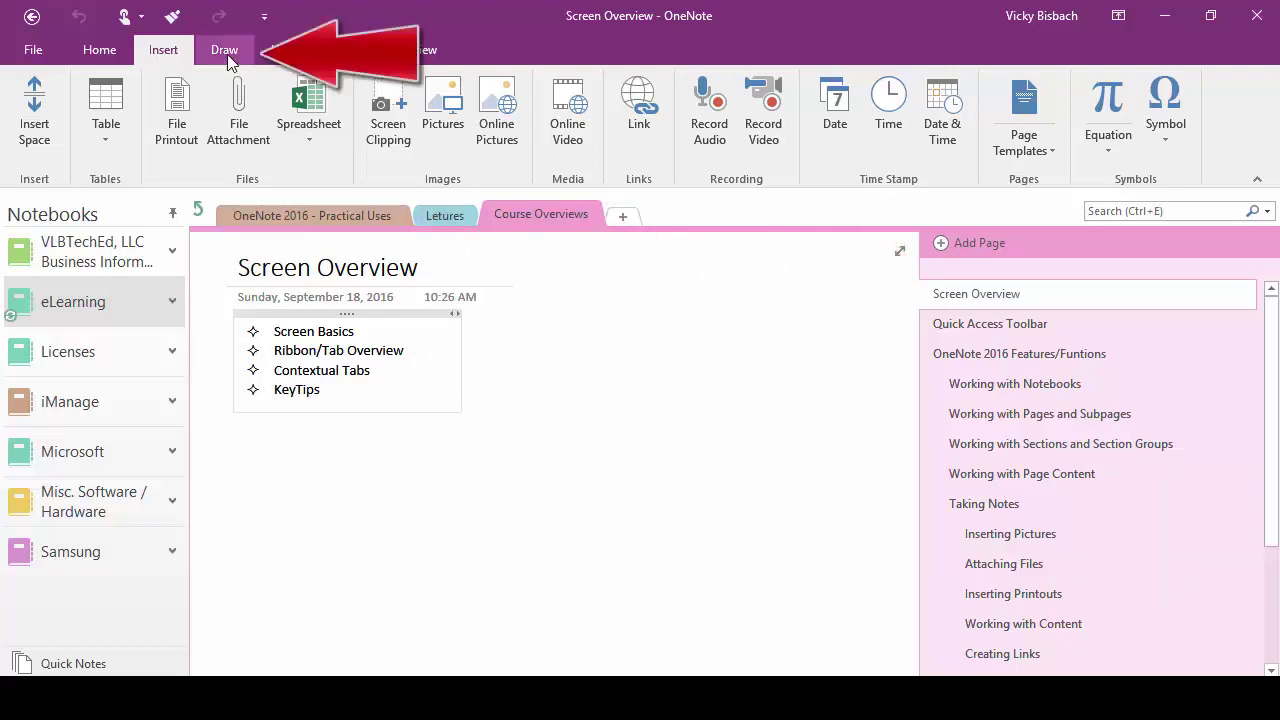
Show the Draw tab with Alt+D, then the History tab with Alt+S
key(alt+d)
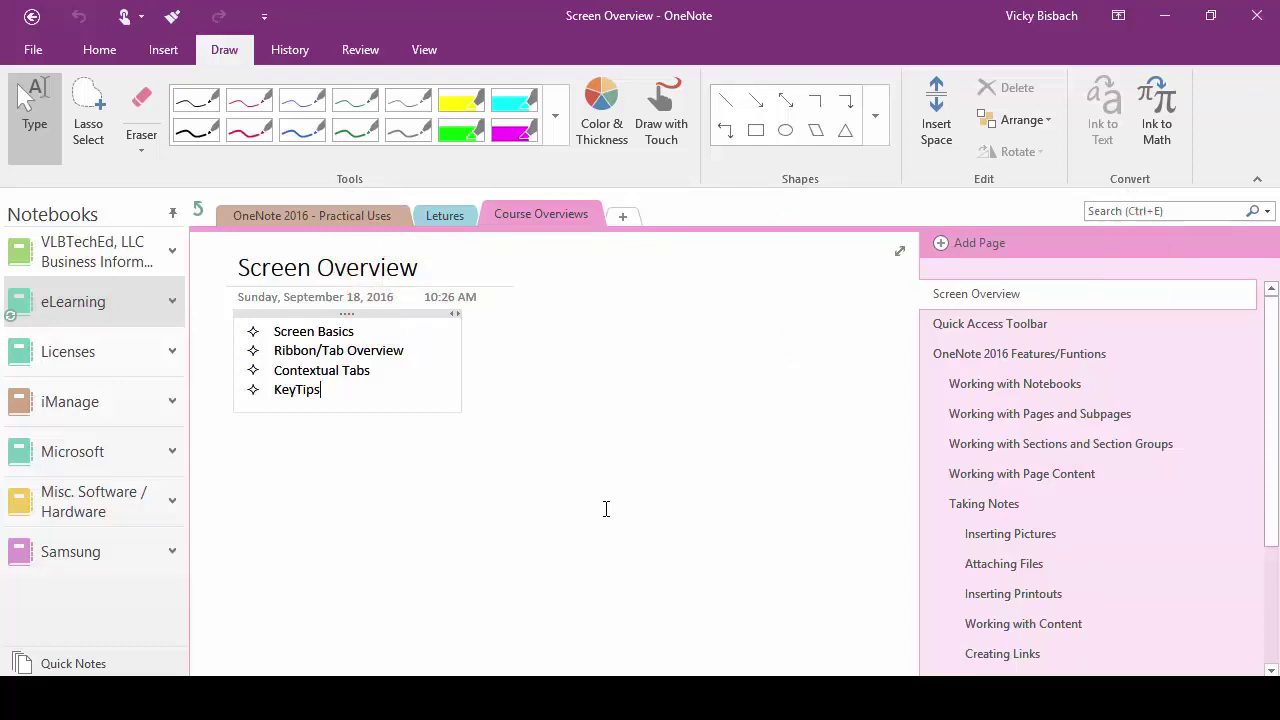
key(alt+s)
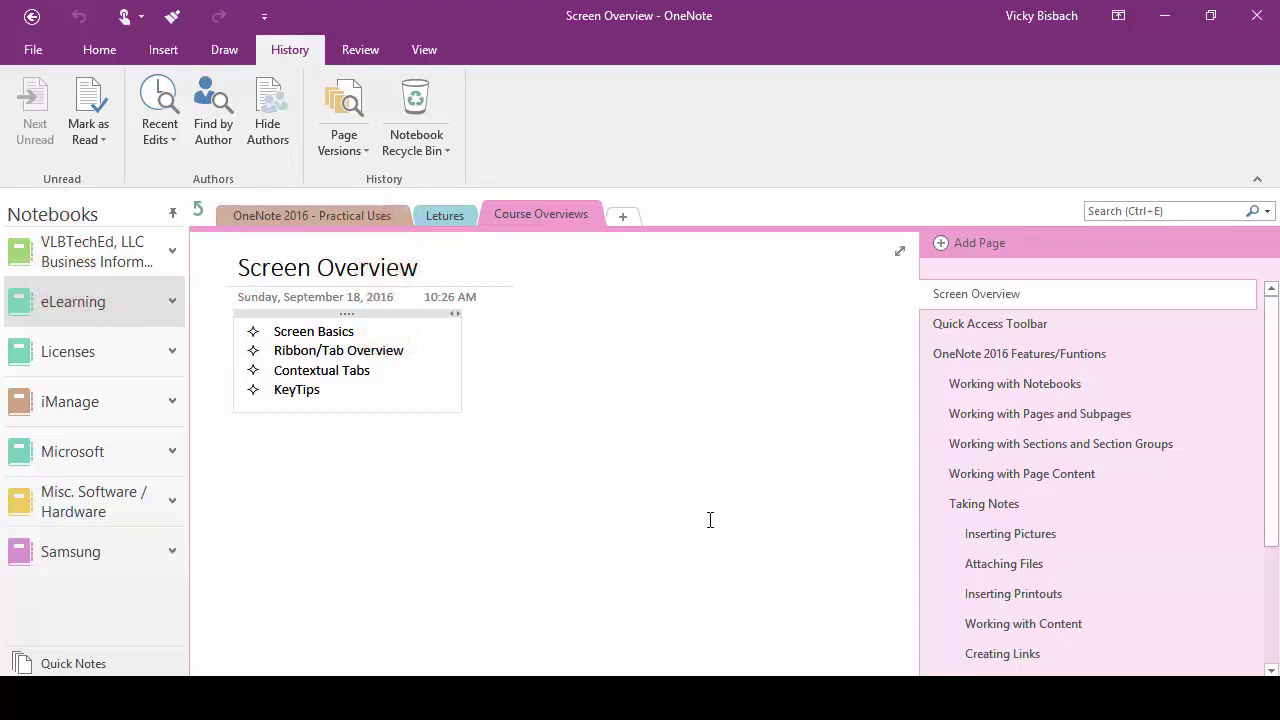
Display the Review tab commands, then the View tab with its zoom options
click(338, 50)
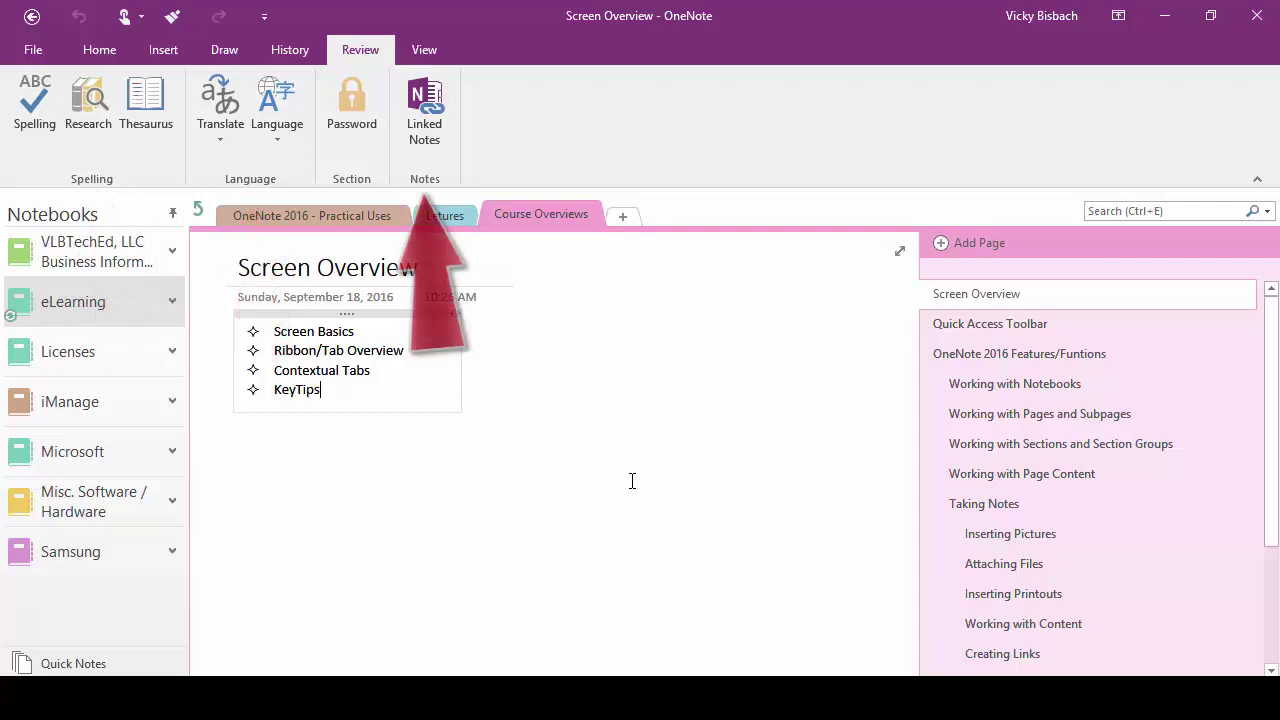
click(424, 49)
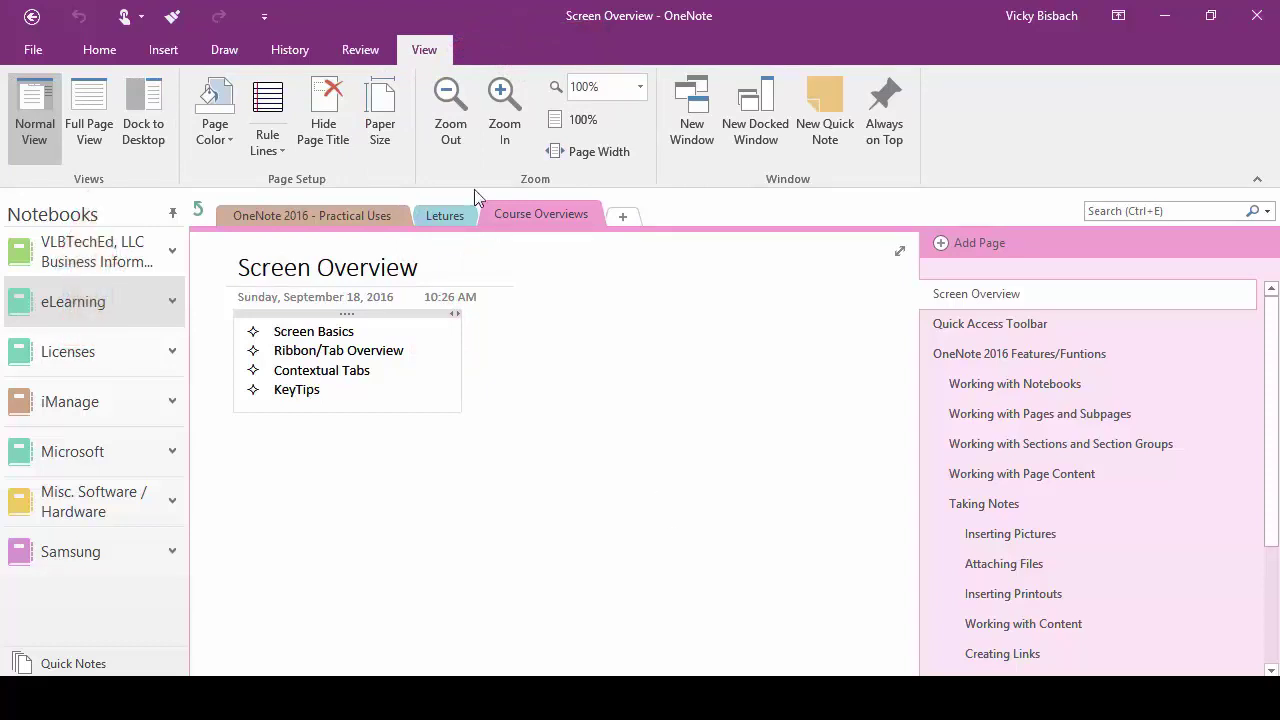
click(82, 117)
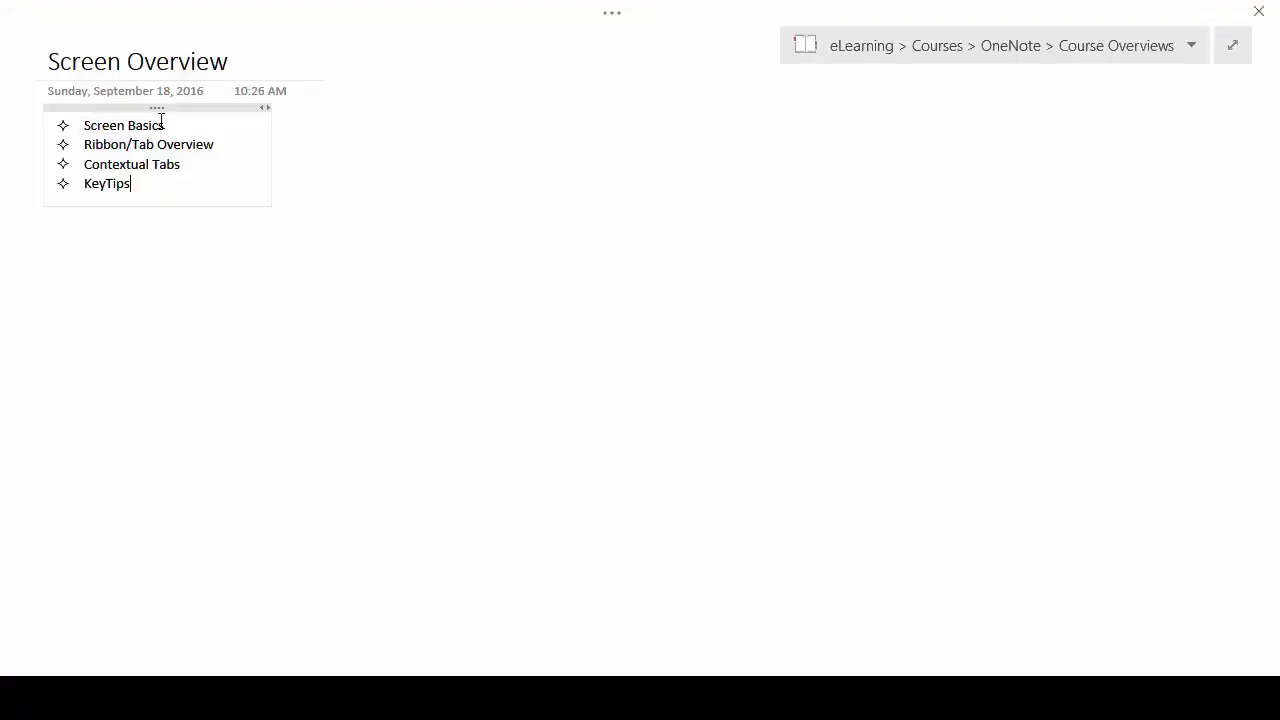
click(613, 13)
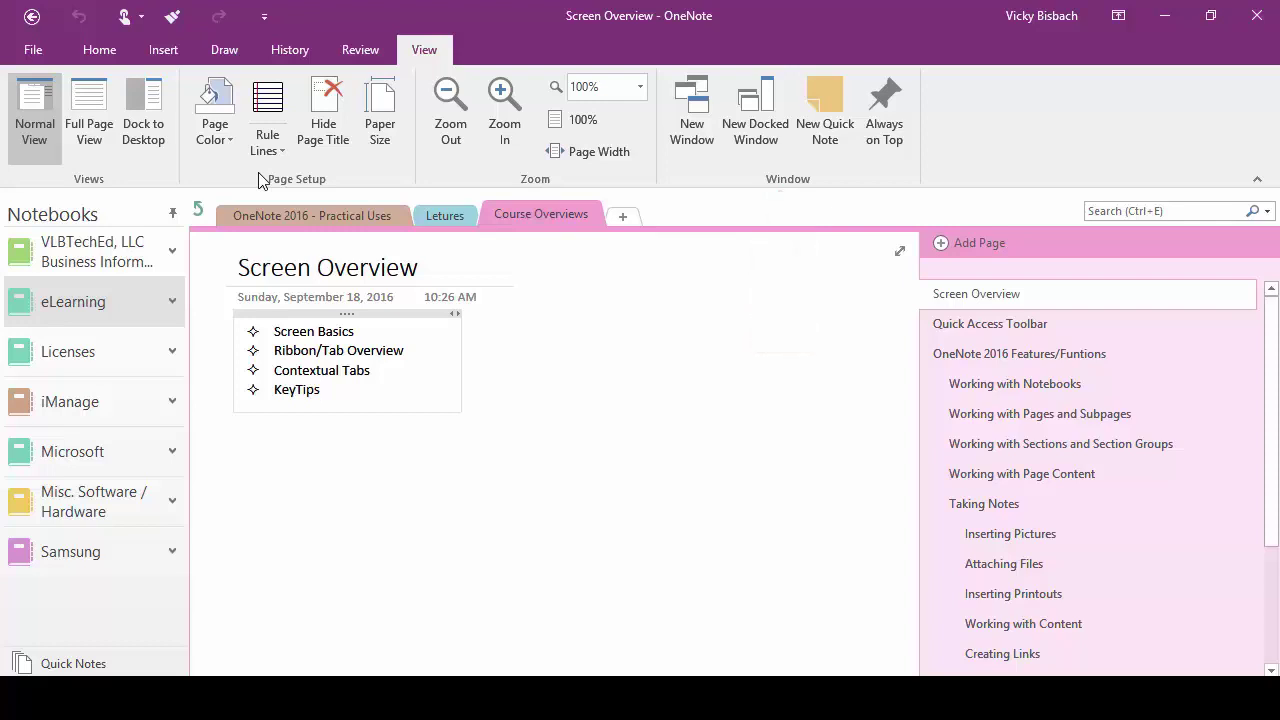
Select the word KeyTips in the bullet list
double_click(290, 390)
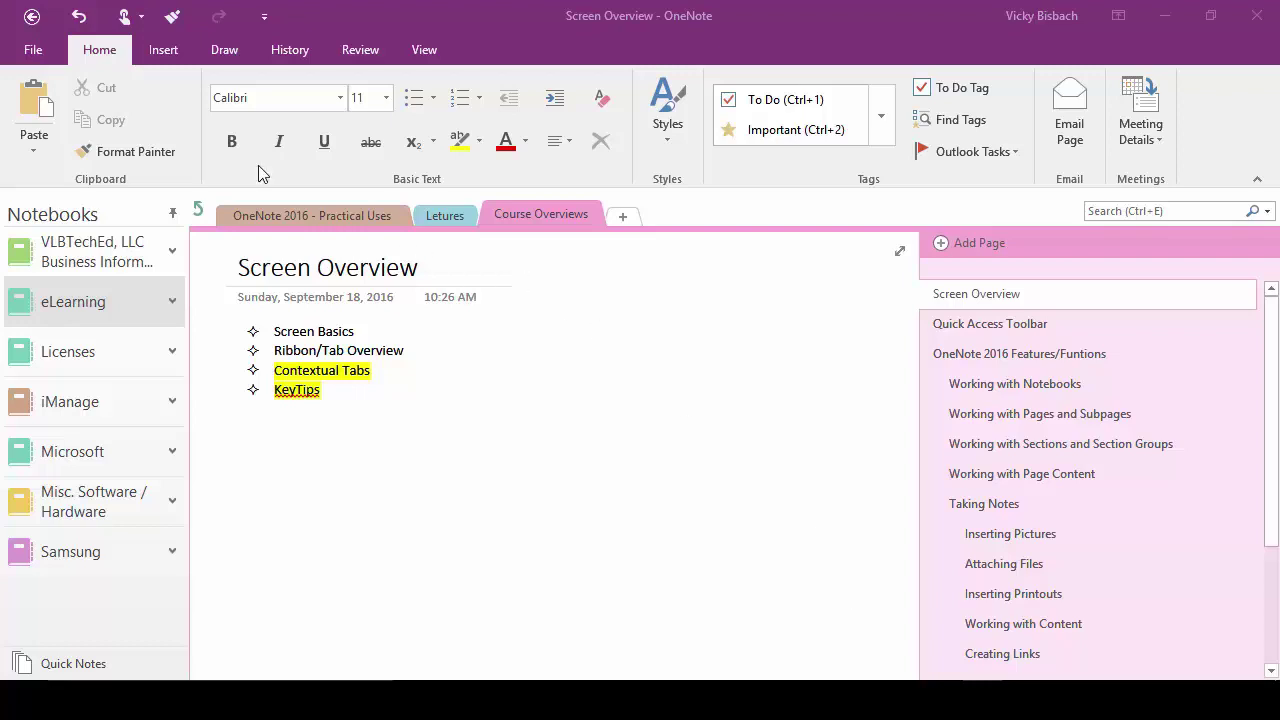
Insert a 5-column by 3-row table below the bullets and click back onto the page
click(155, 50)
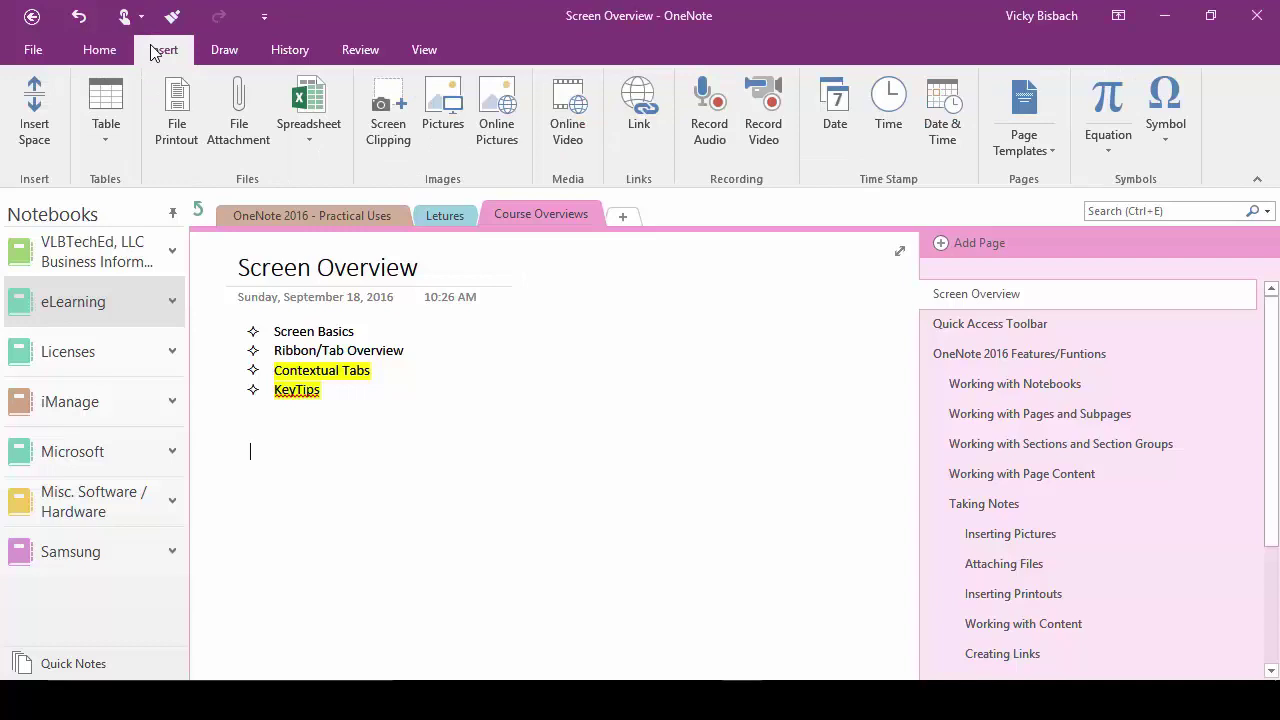
click(100, 122)
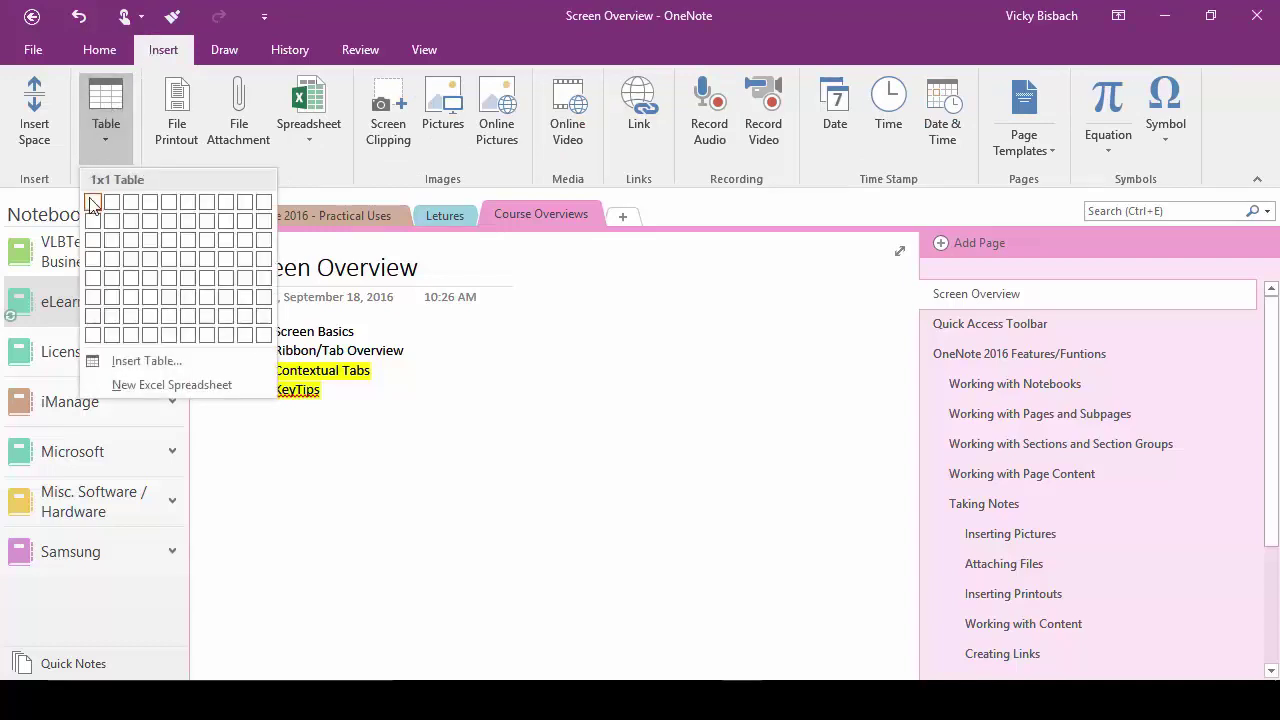
click(167, 249)
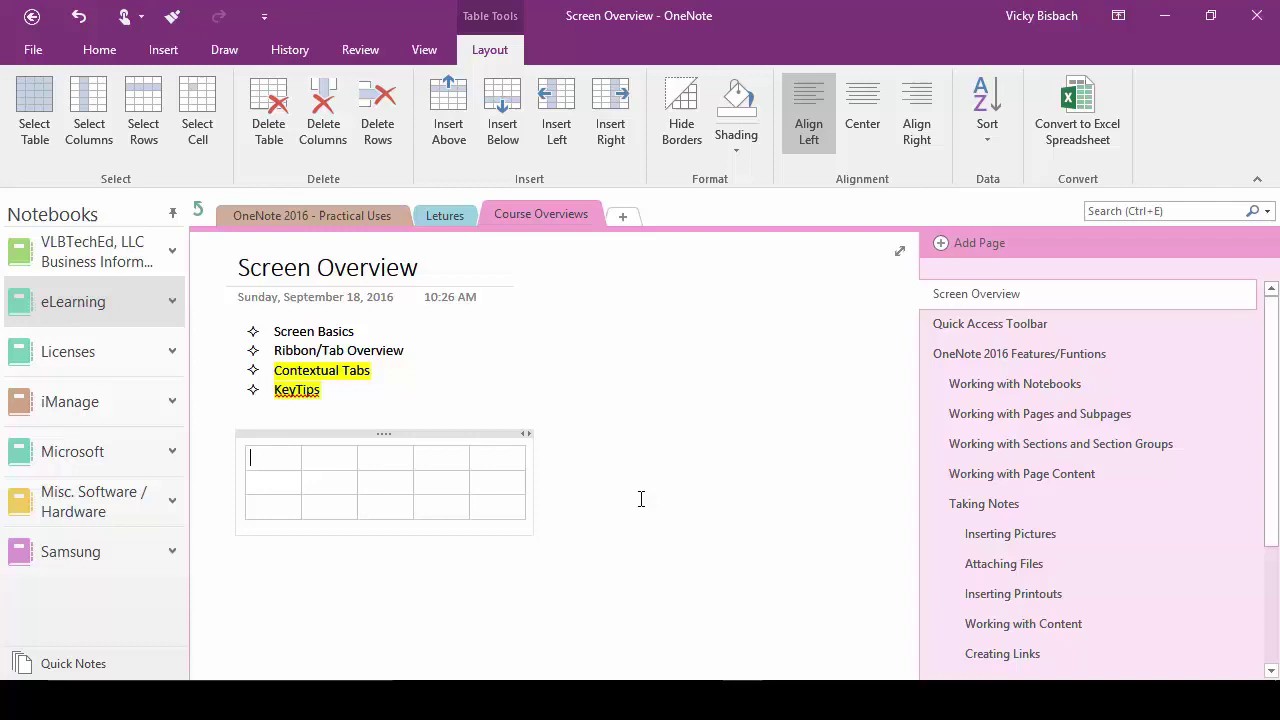
click(605, 382)
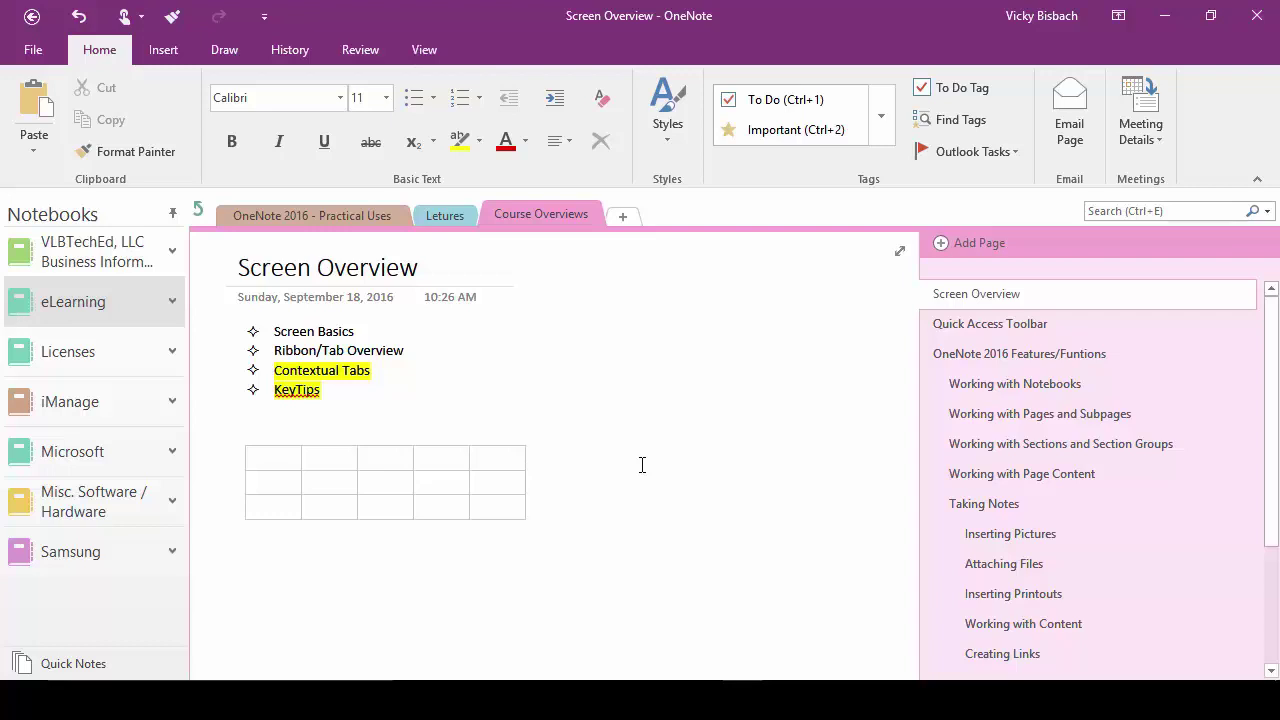
Start an audio recording, then delete the Screen Overview audio clip to stop it
click(163, 50)
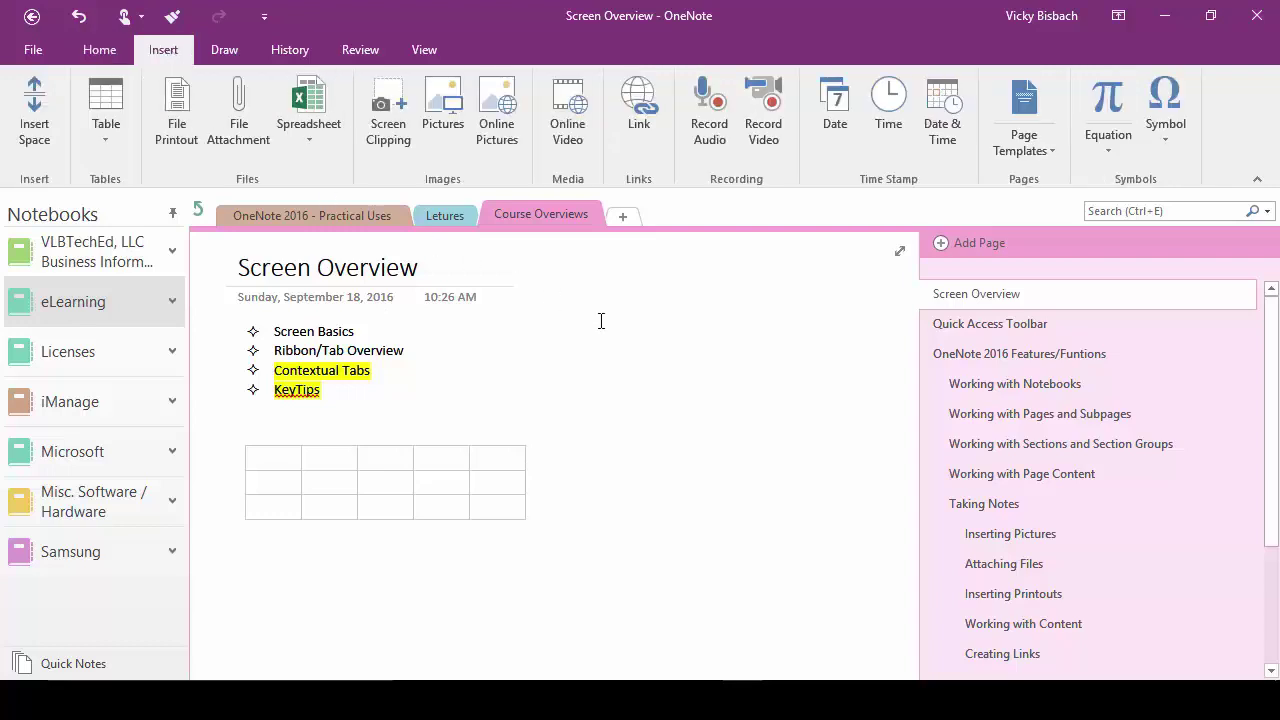
click(709, 108)
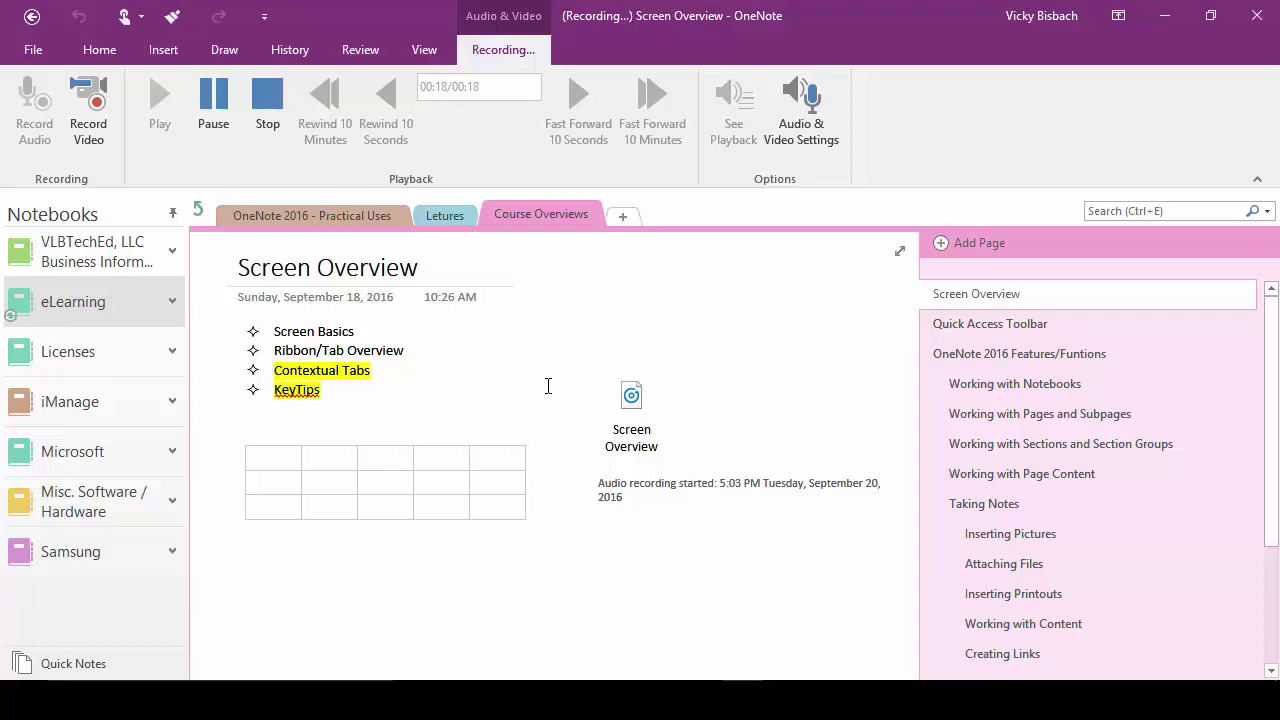
click(636, 400)
key(Delete)
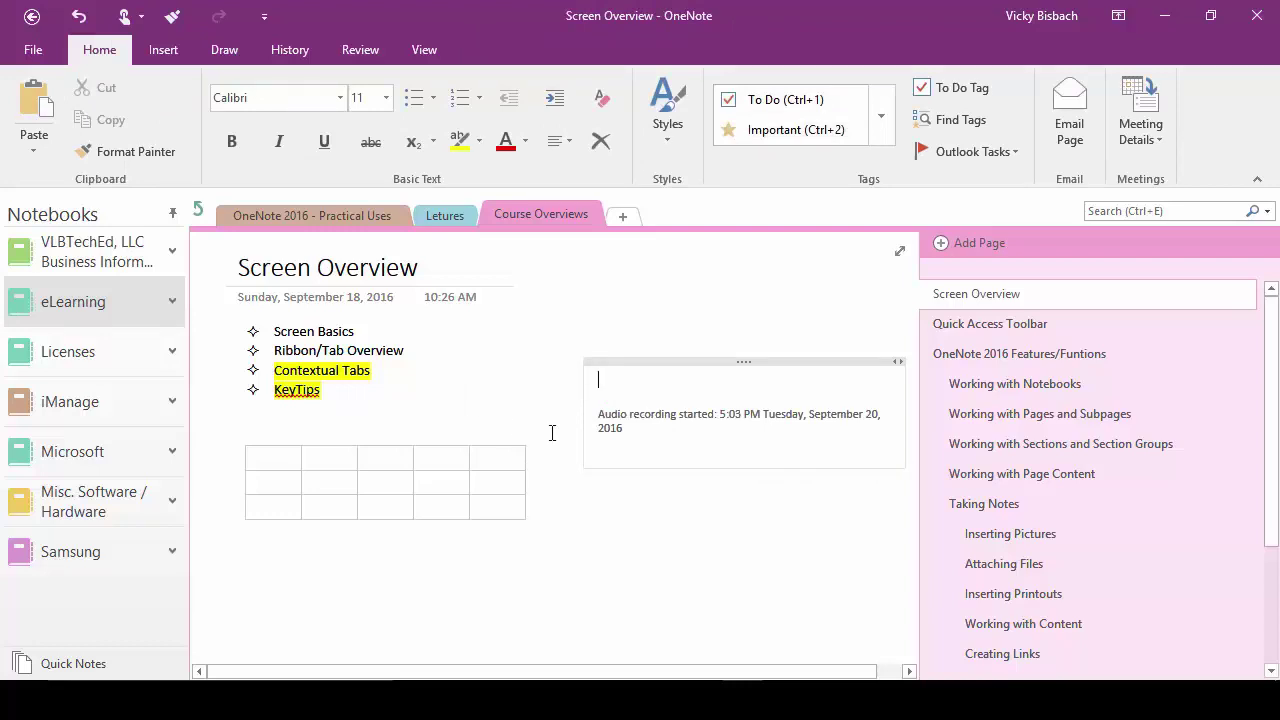
Insert the built-in Binomial Theorem equation from the Insert tab's Equation gallery
click(163, 52)
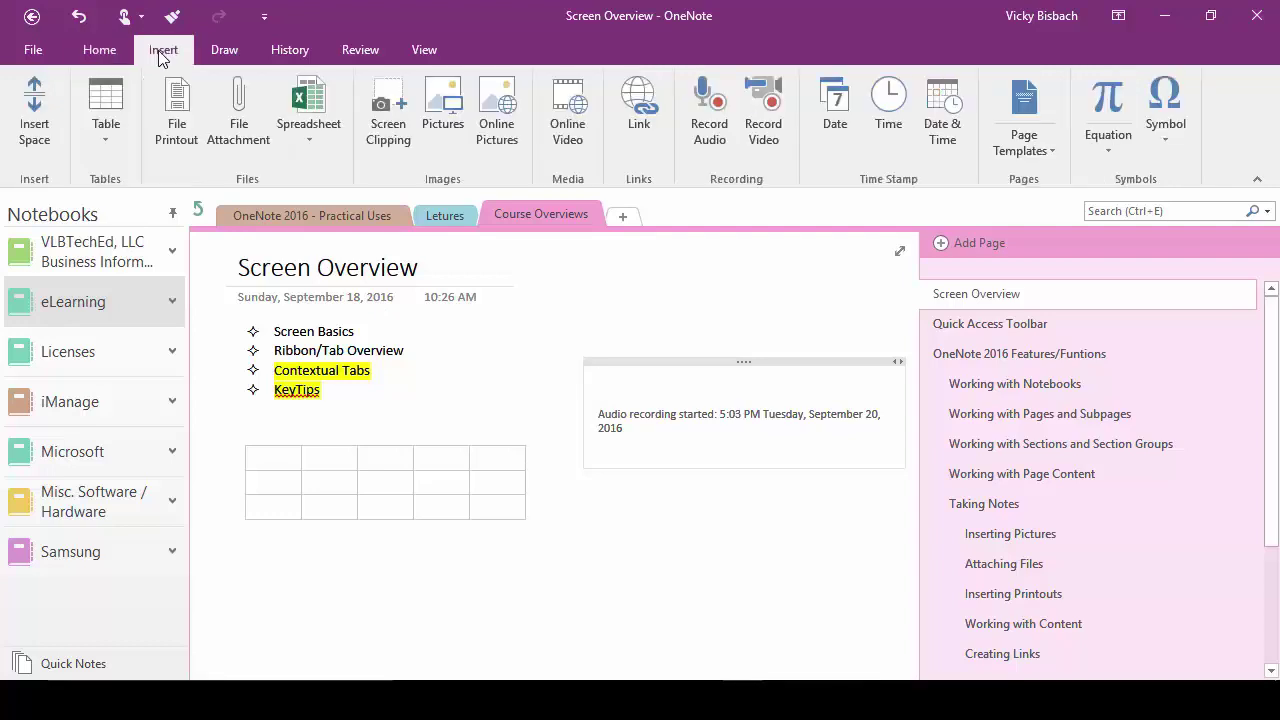
click(1090, 135)
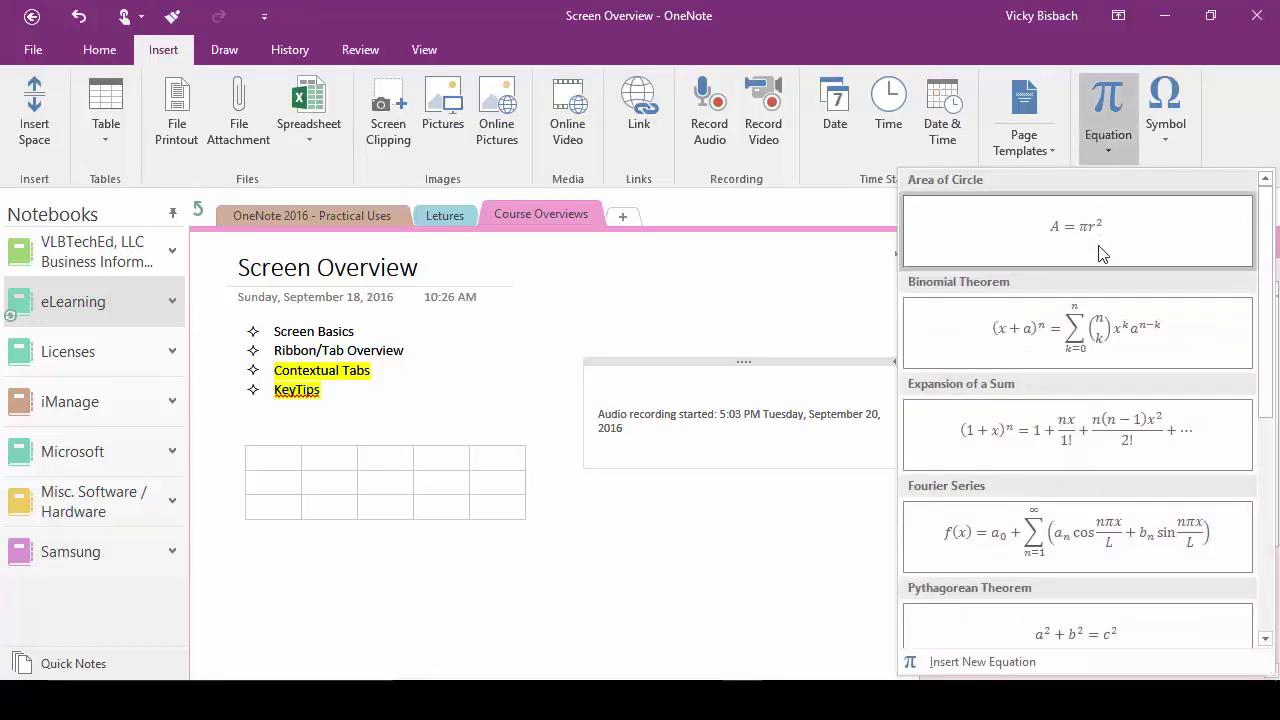
click(1097, 353)
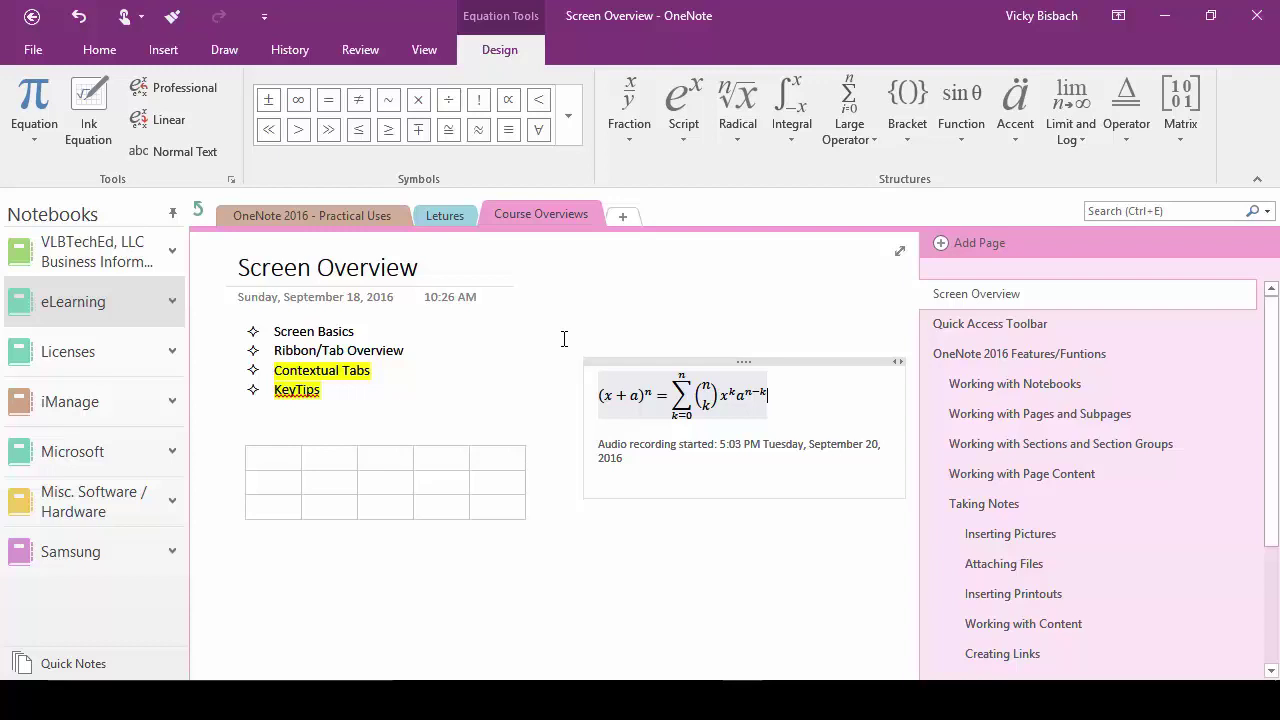
key(alt)
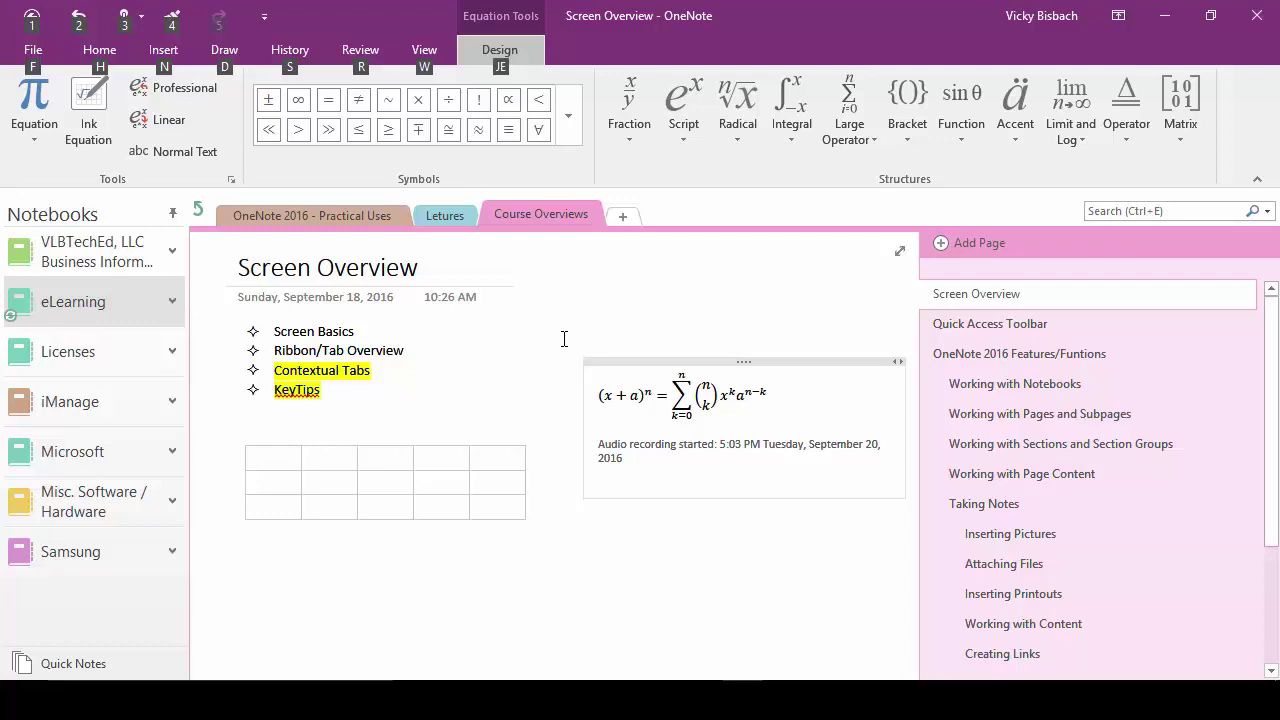
key(r)
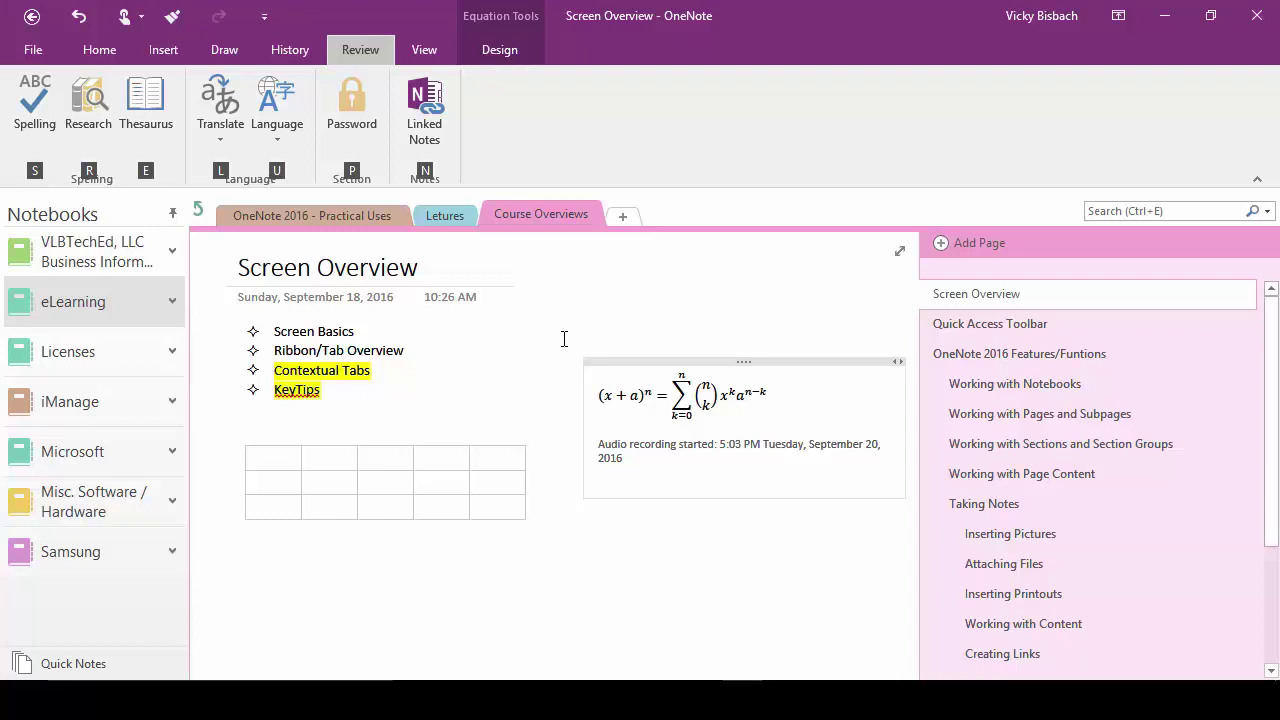
key(r)
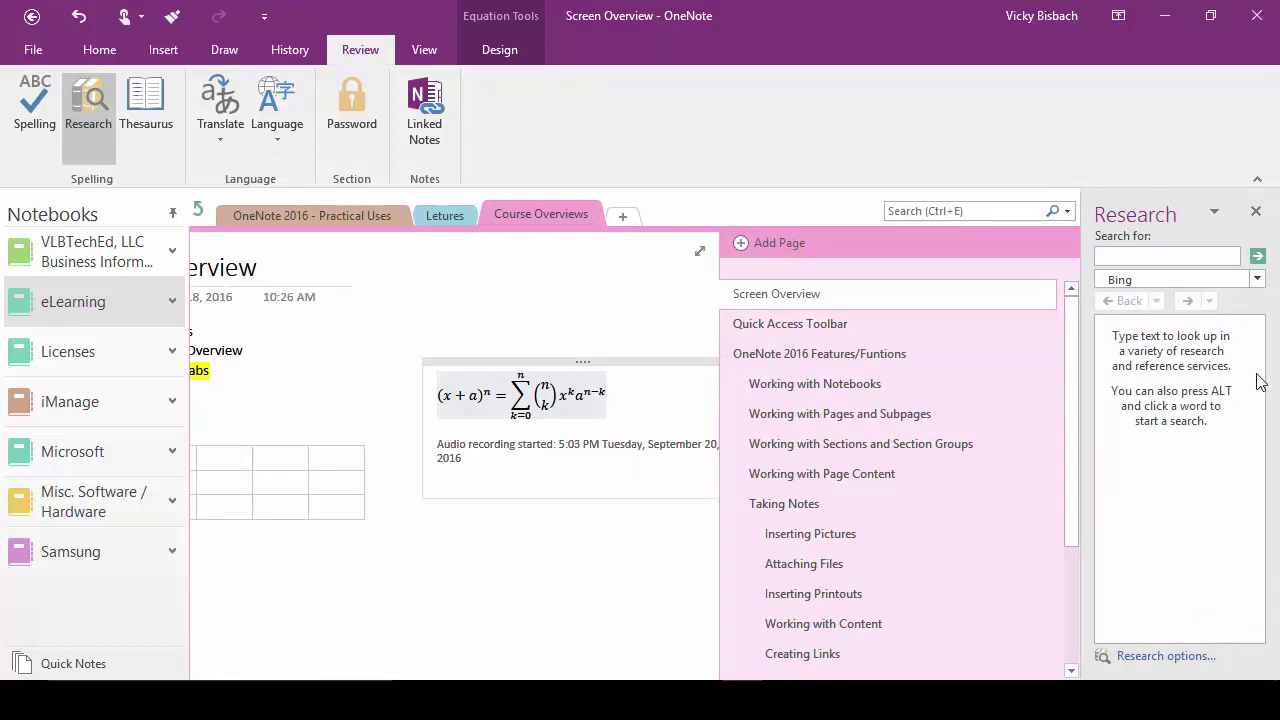
click(1256, 211)
key(alt)
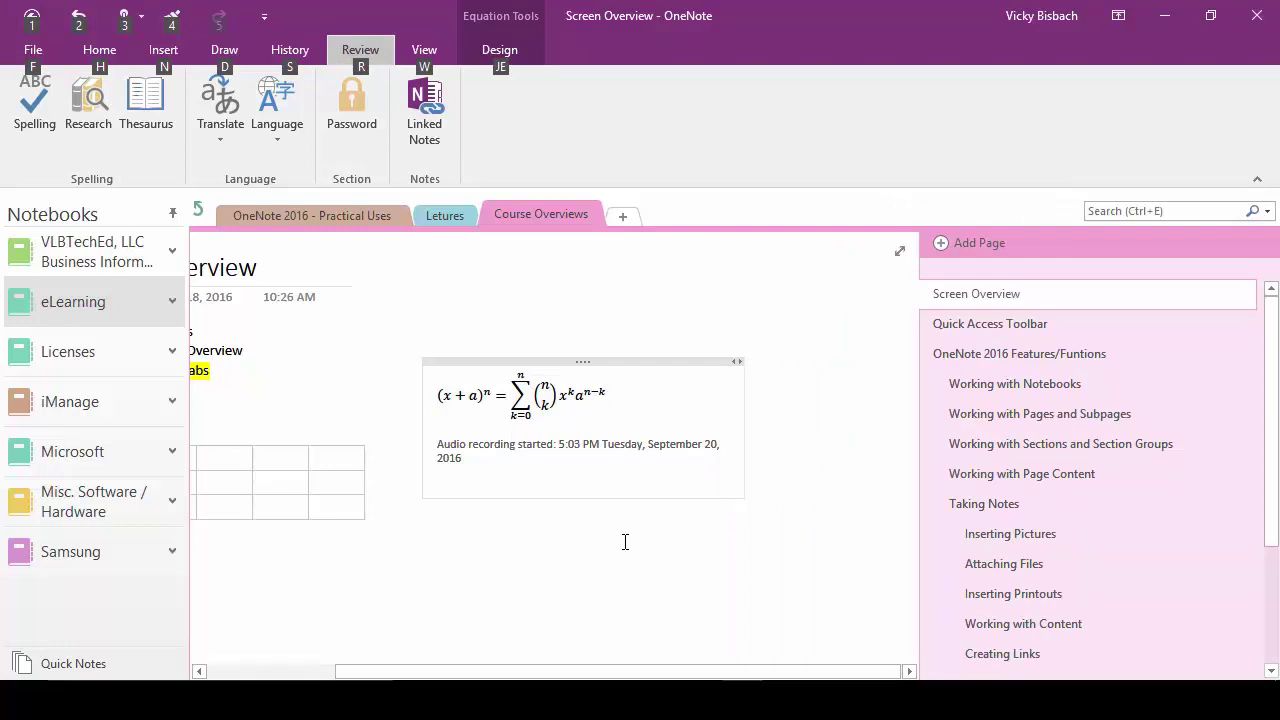
Insert picture 2016-06-12_15-03-07.png via Alt, N, P, then dismiss the KeyTips
key(n)
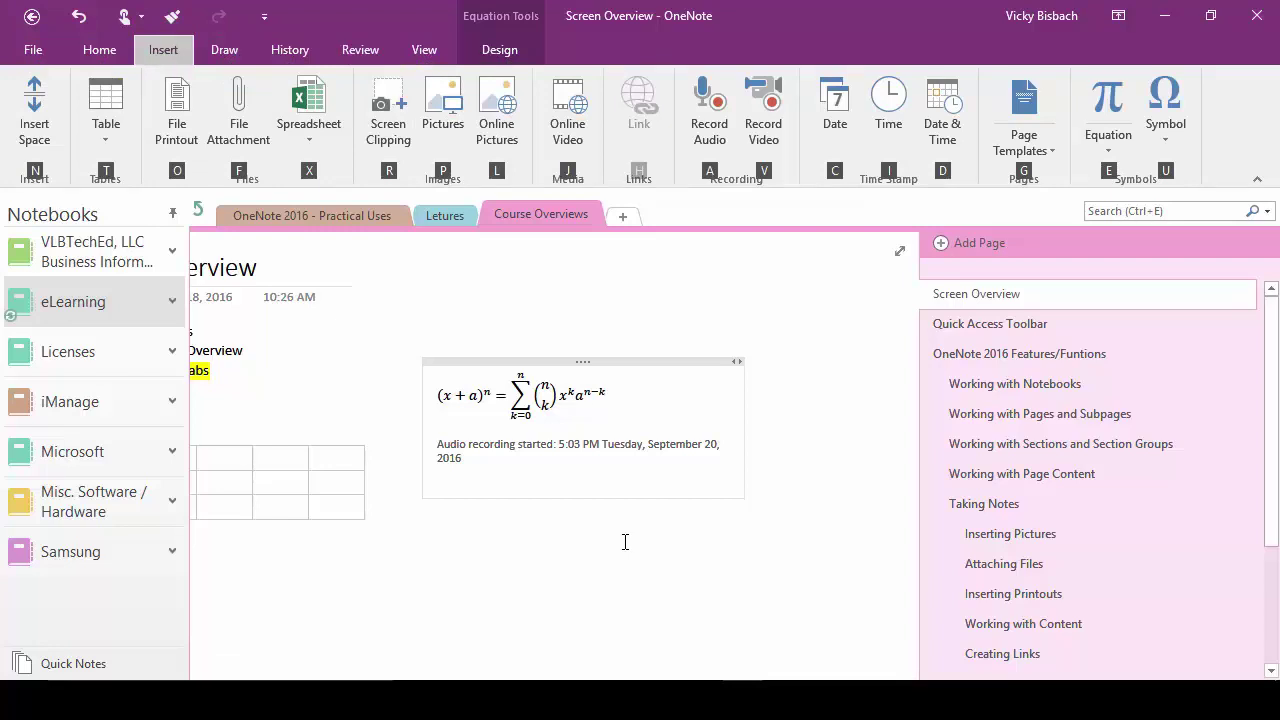
key(p)
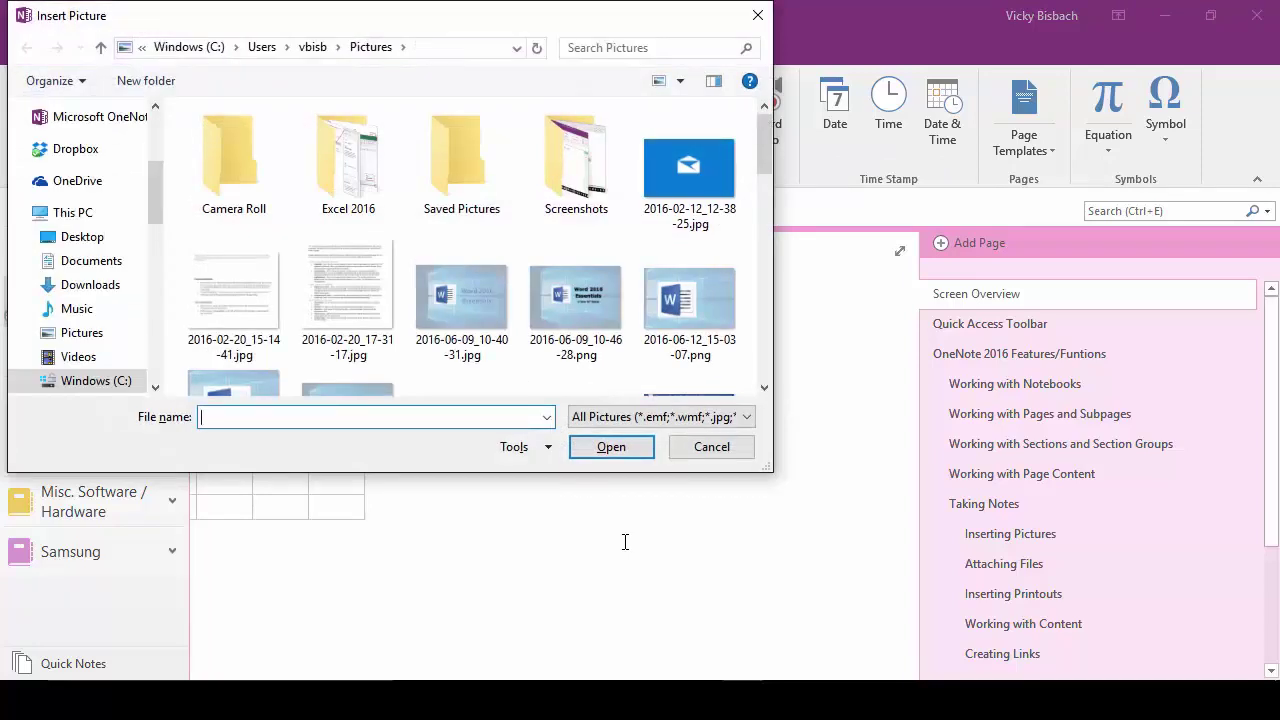
double_click(659, 323)
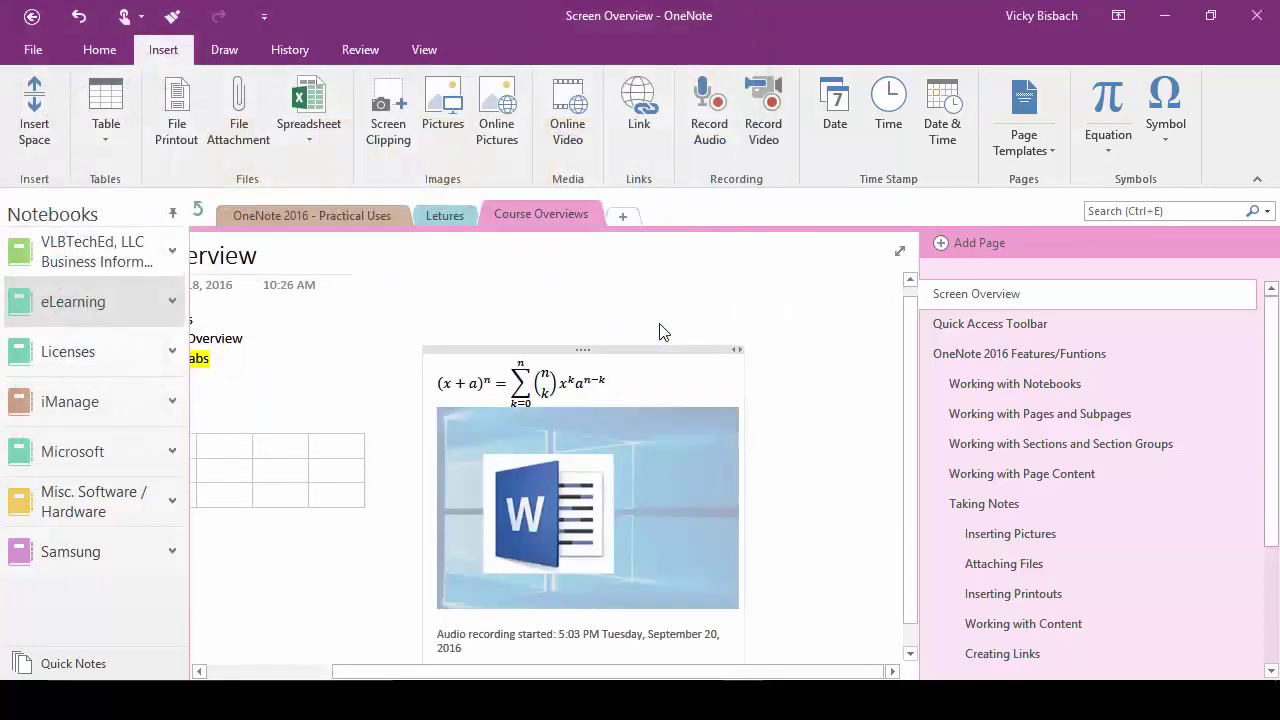
key(alt)
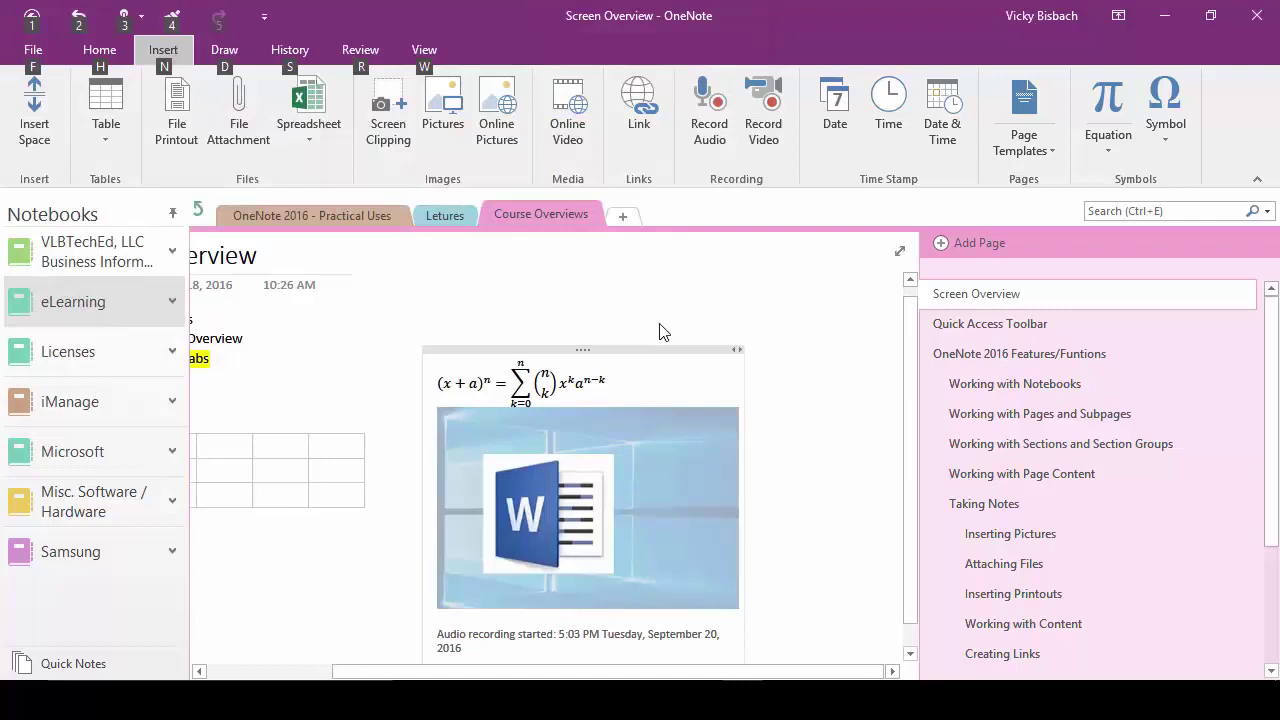
key(Escape)
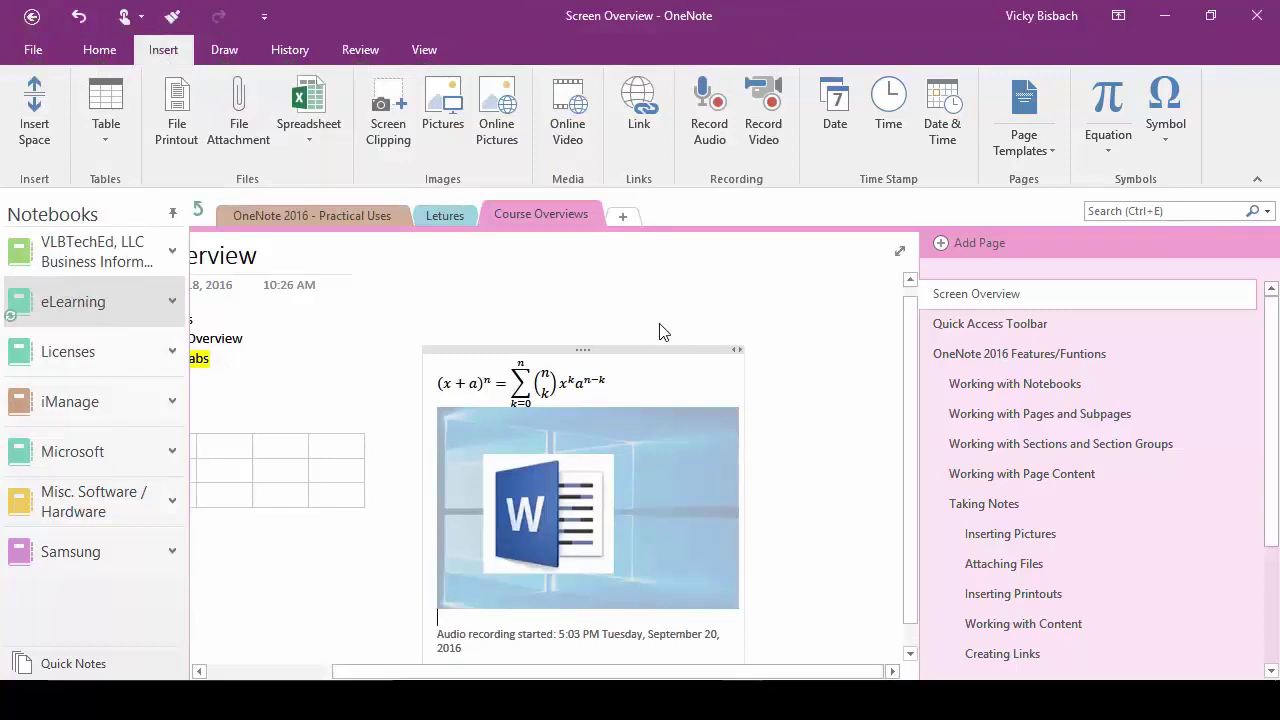